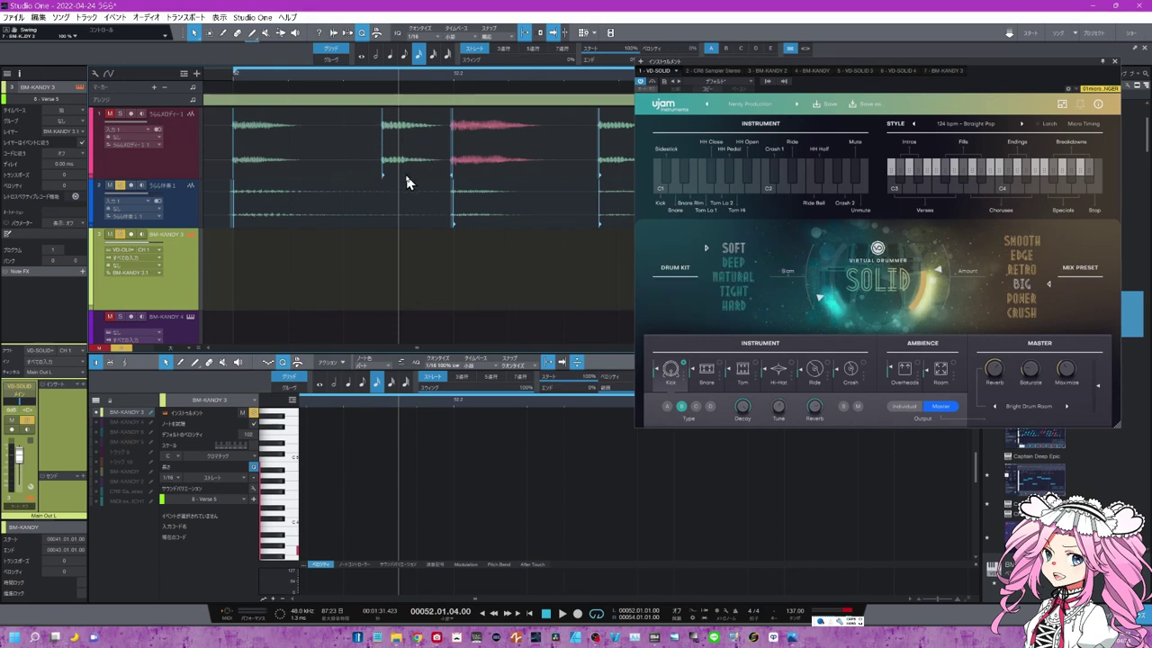
- Place the playhead on successive sixteenth-note grid lines in the first beat of bar 52 to compare them with the melody's off-beat note
key(alt+Tab)
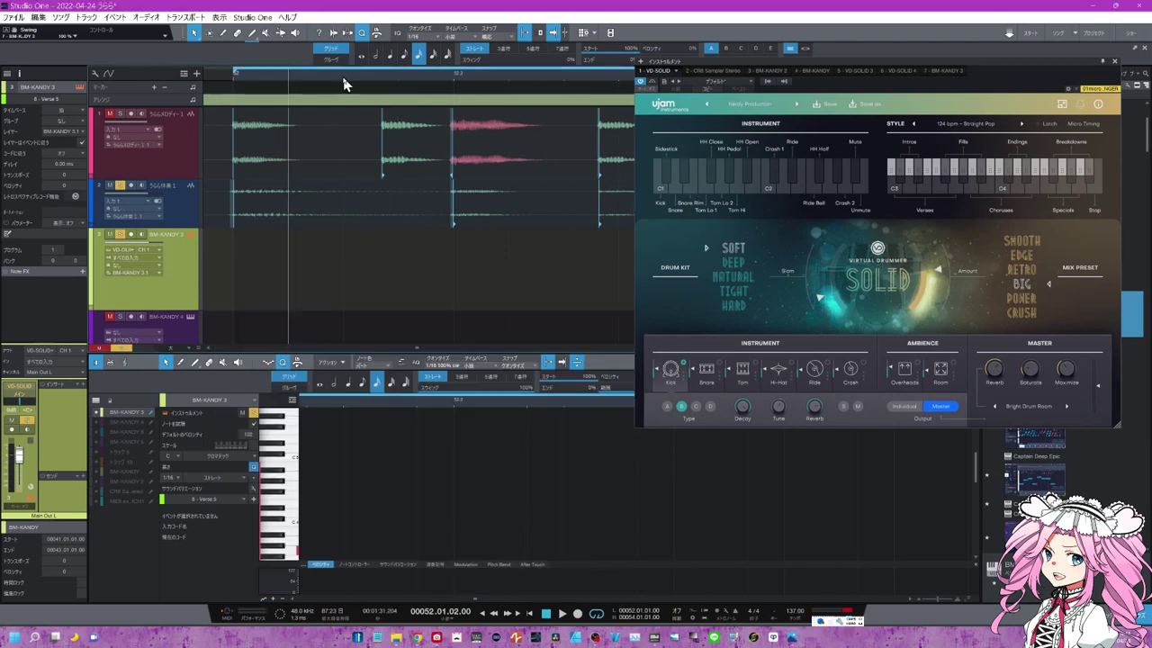
click(345, 81)
click(399, 85)
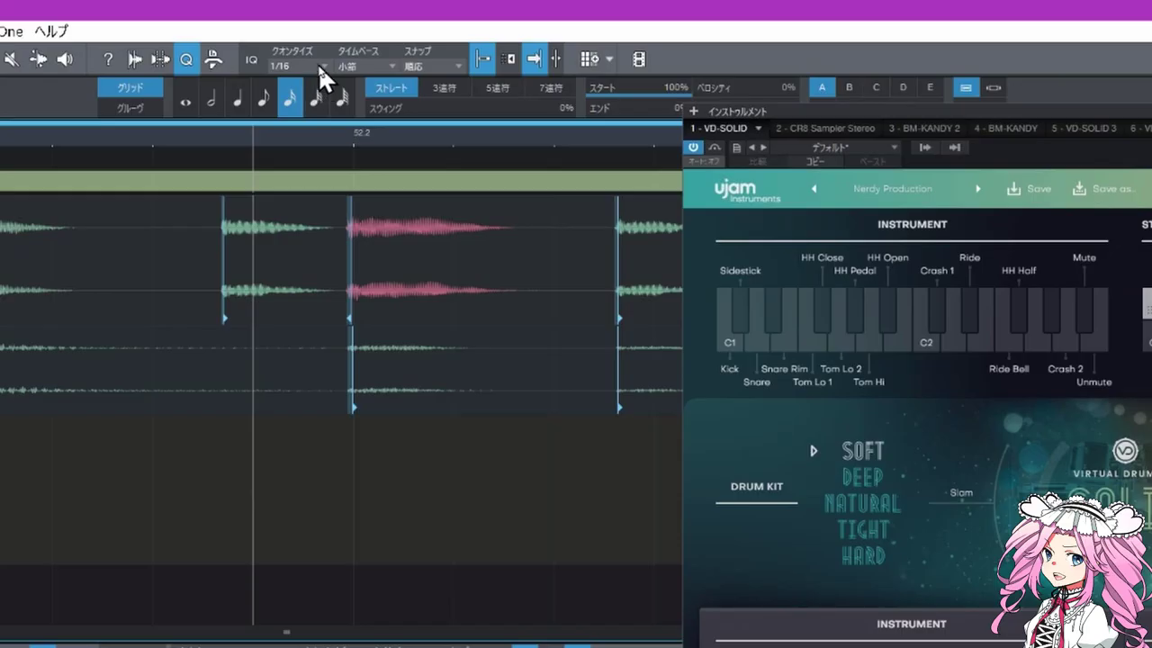
- Try a 1/8 timeline grid with 100% swing against the melody's off-beat note, and return to 1/16 with 0% swing
click(320, 65)
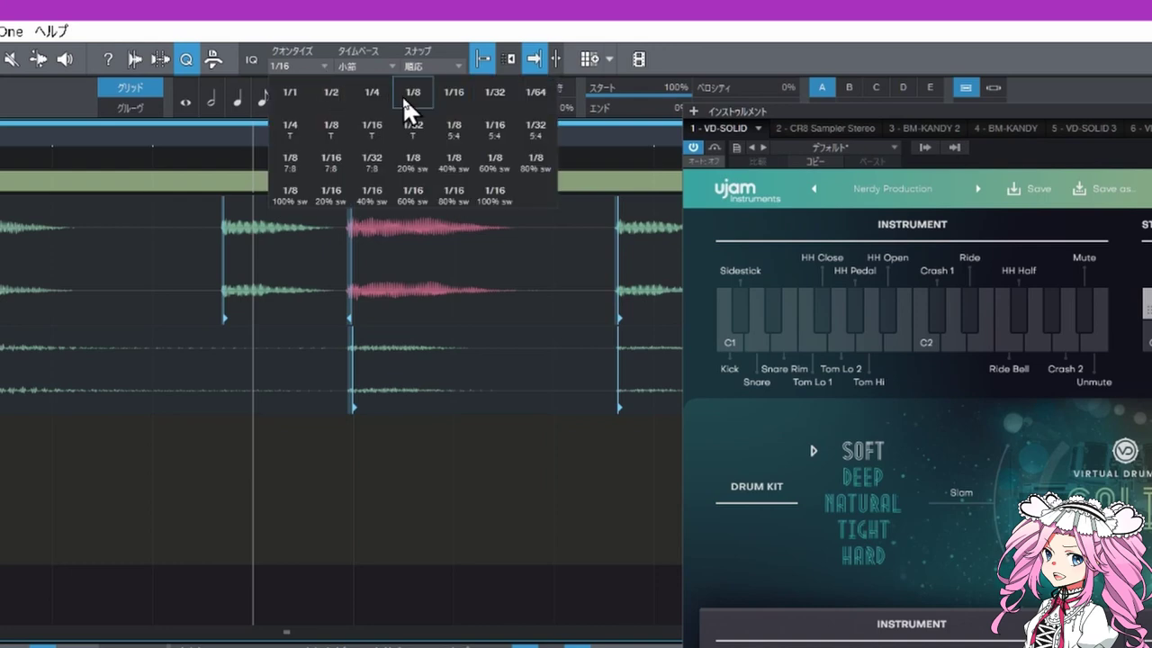
click(413, 93)
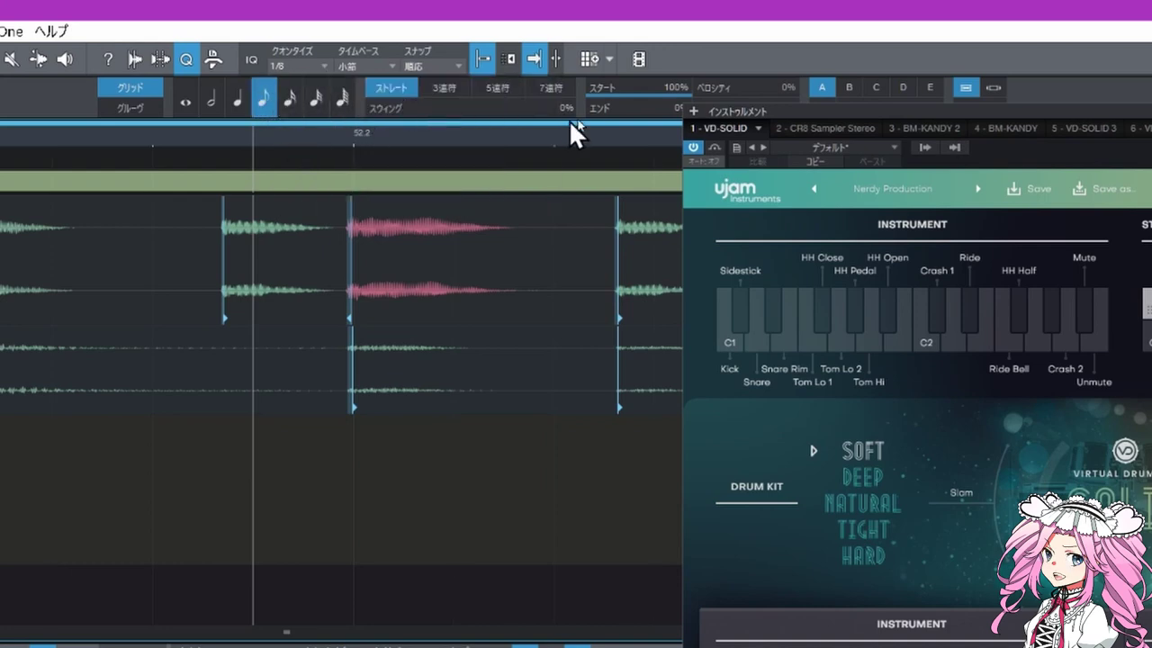
drag(541, 106, 815, 159)
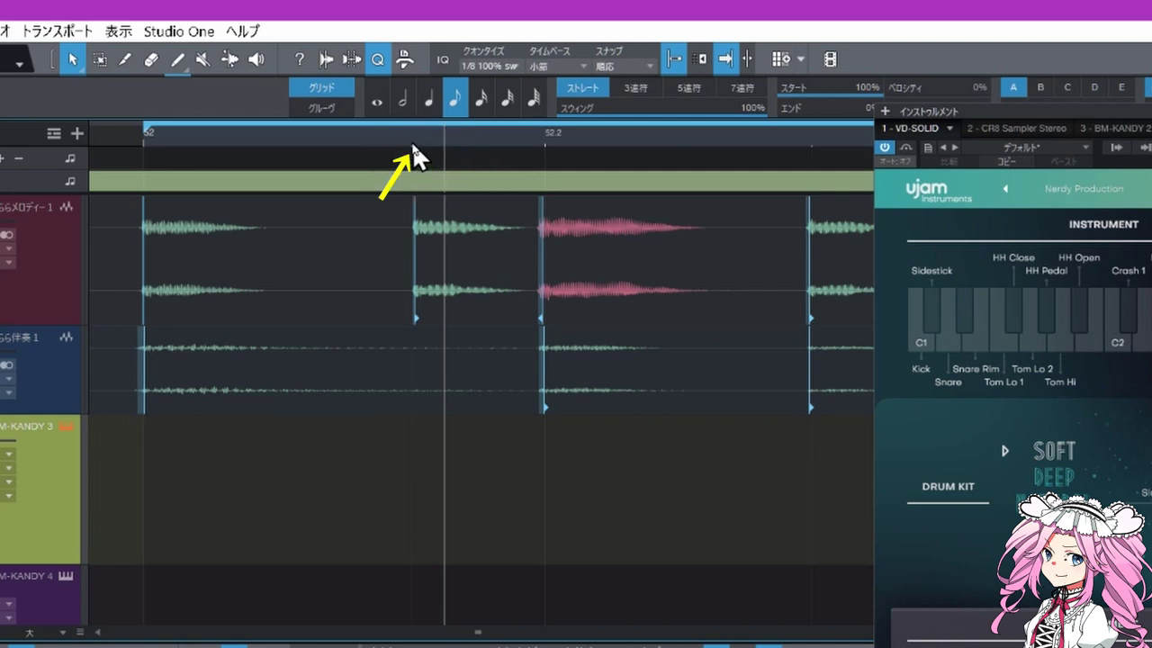
click(412, 132)
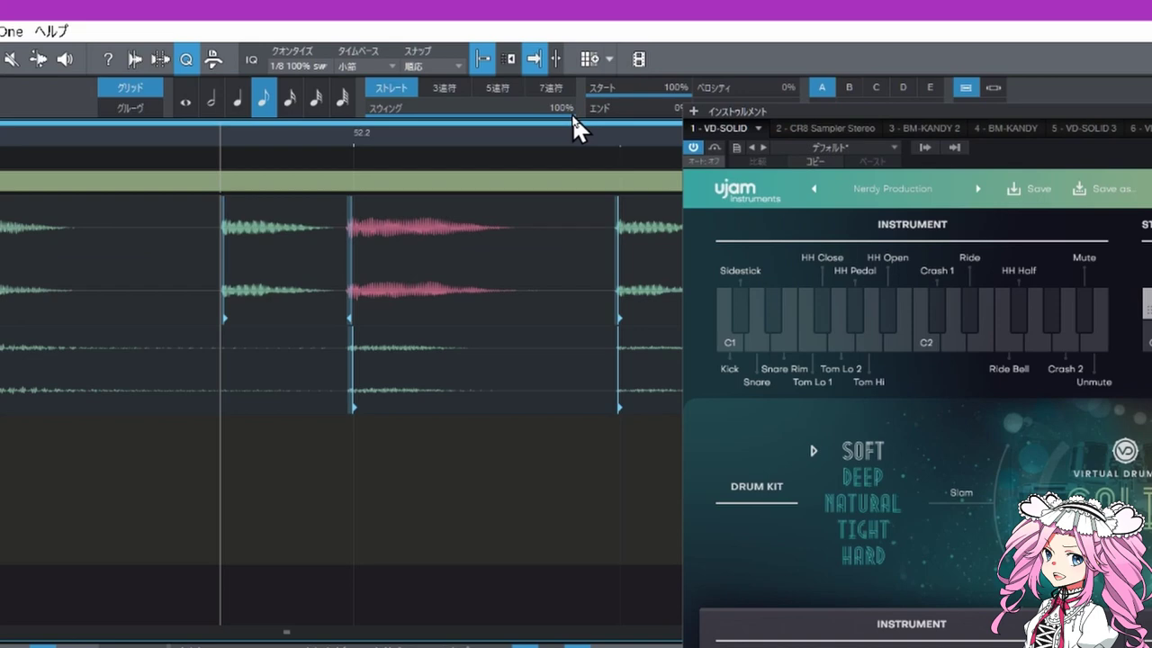
drag(571, 114, 308, 96)
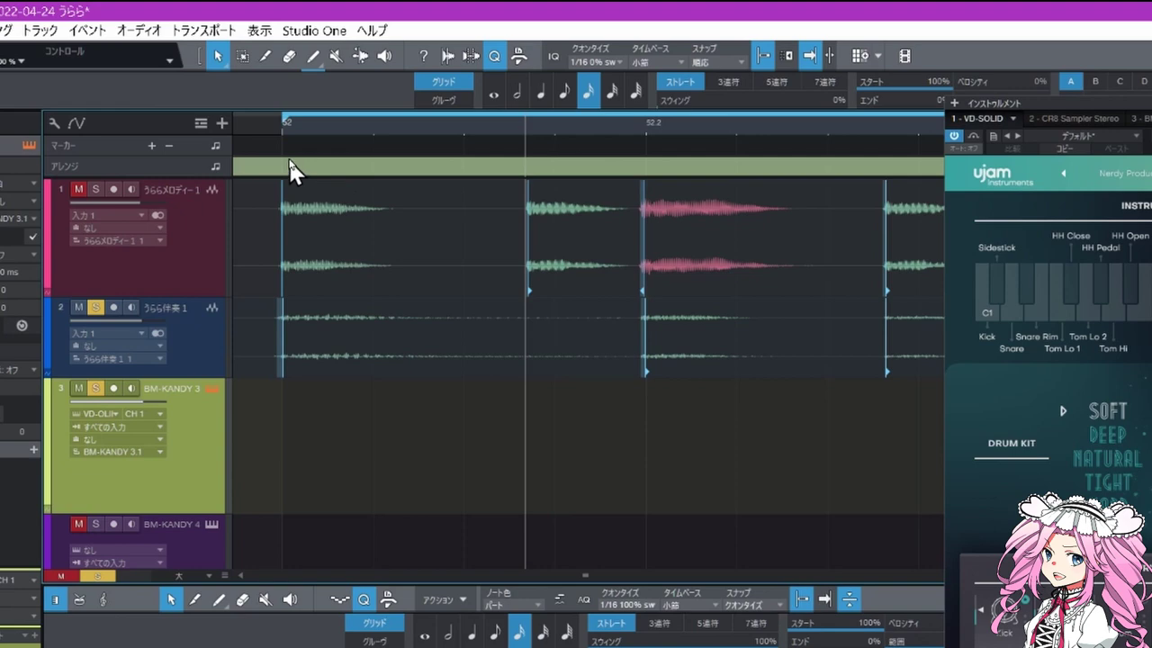
- Show the secondary ruler in bars above the arrangement
right_click(295, 127)
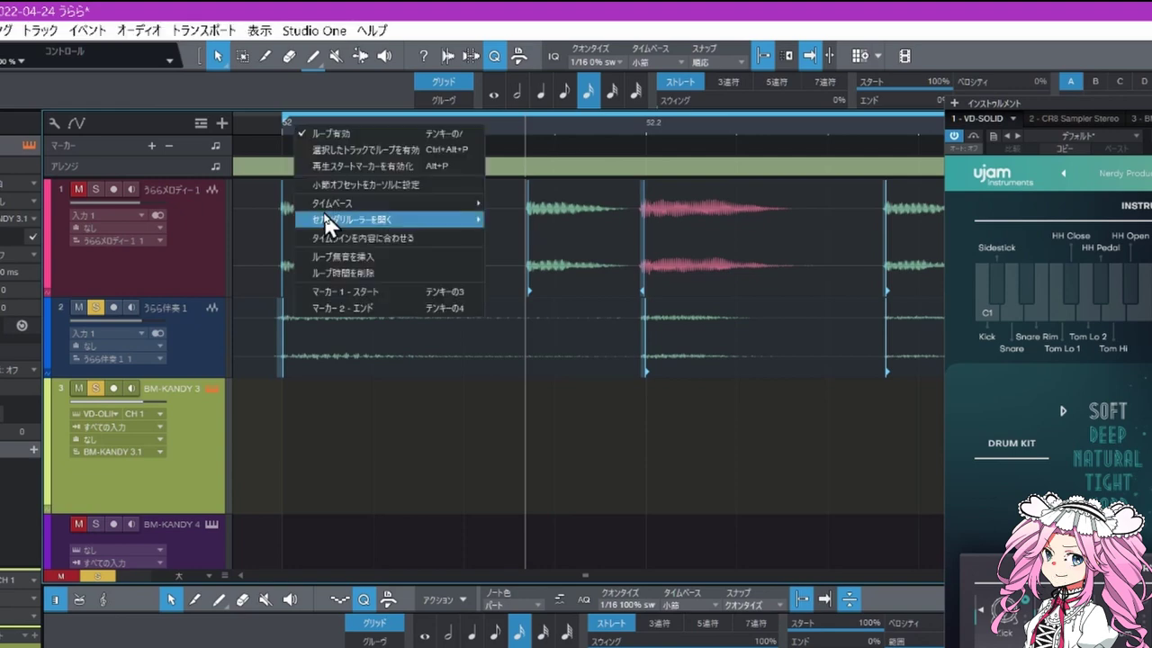
mouse_move(327, 225)
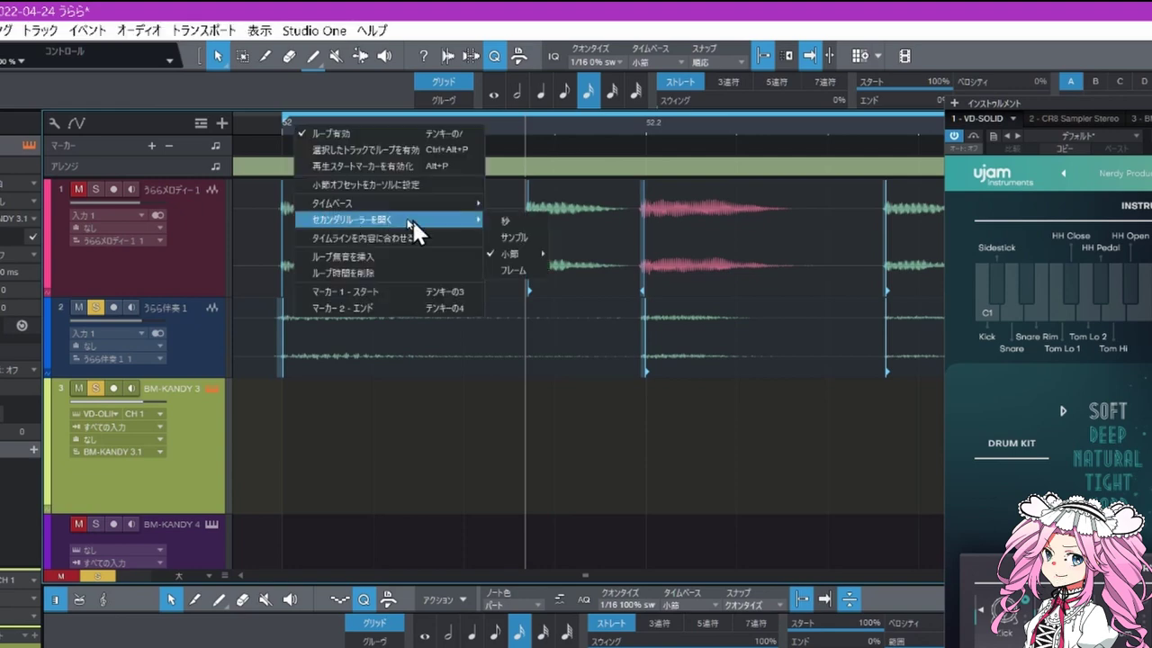
click(391, 222)
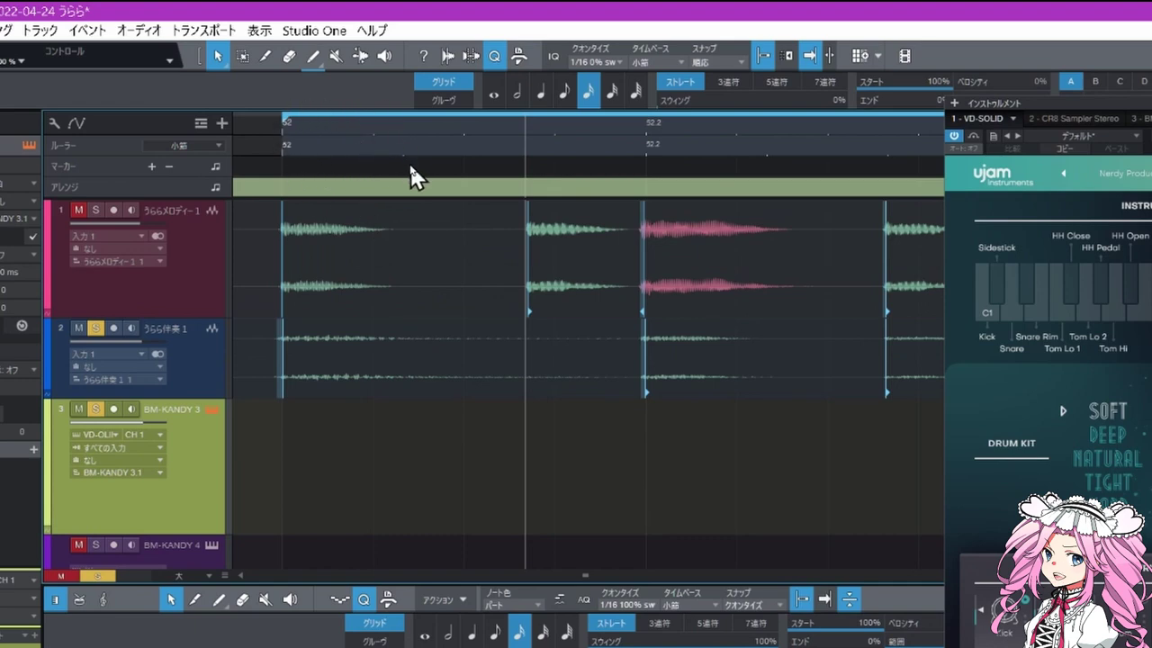
- Check the secondary ruler's 1/8 T bar subdivision and place the playhead on its triplet lines at the off-beat notes of bar 52
right_click(476, 144)
mouse_move(630, 242)
mouse_move(706, 276)
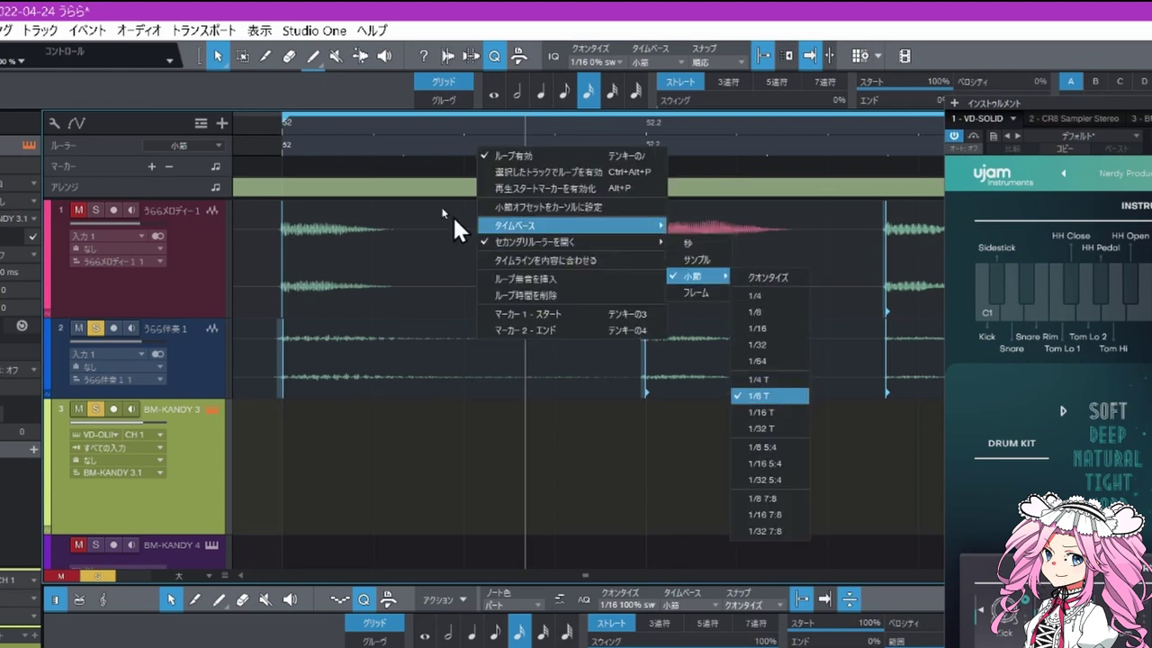
click(433, 126)
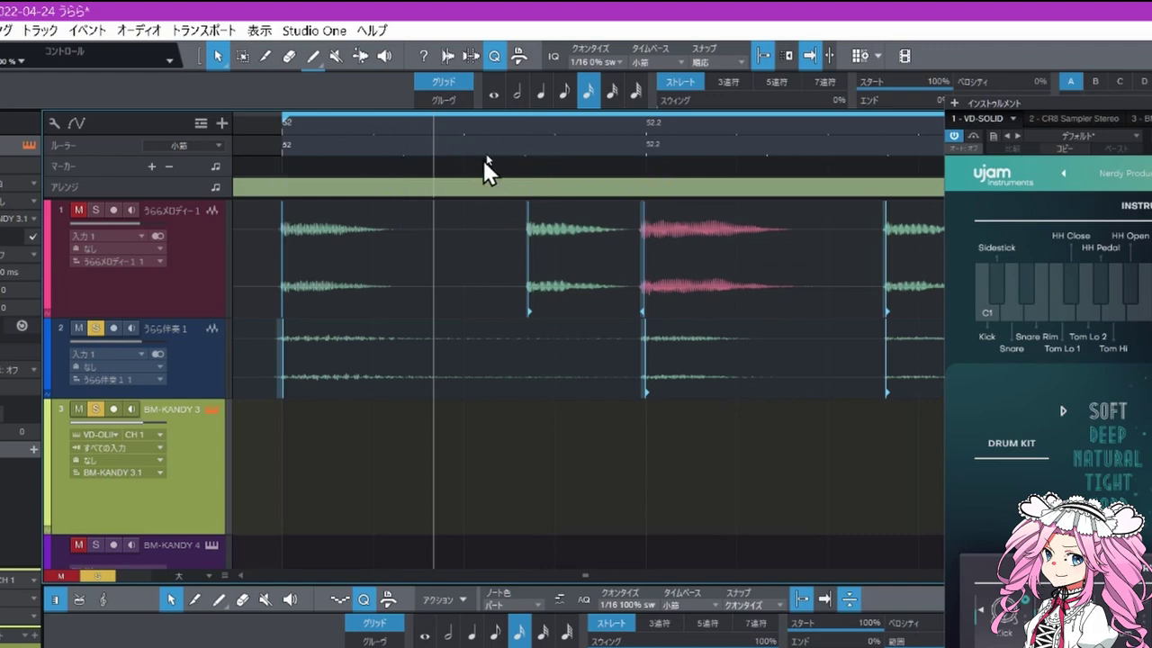
click(526, 121)
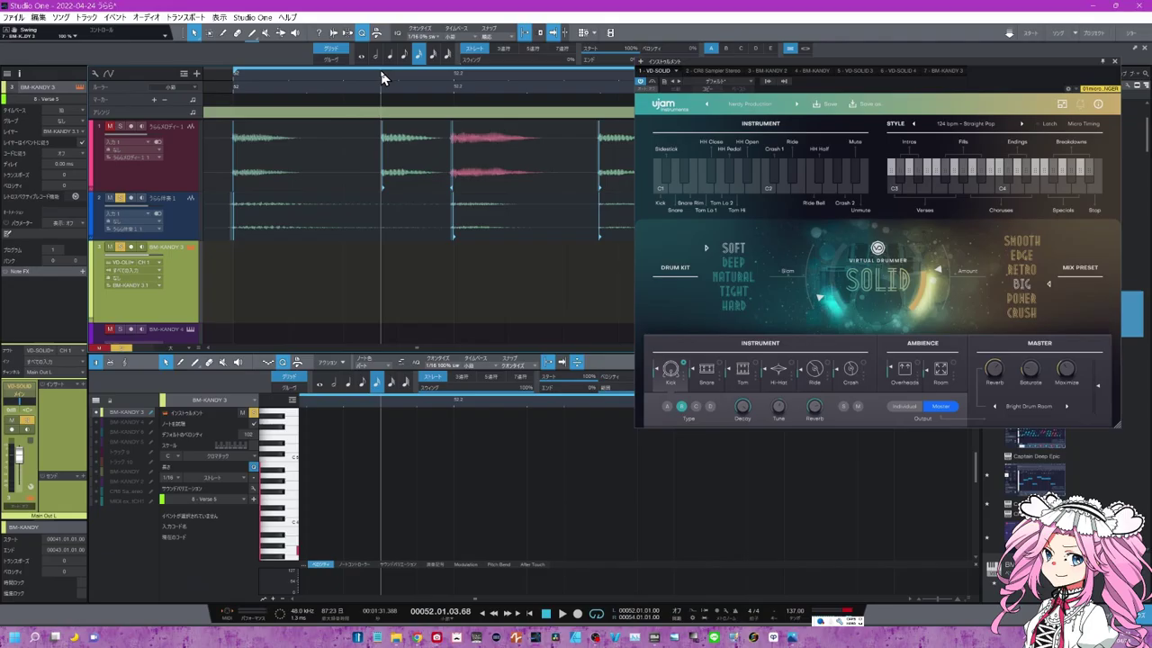
click(601, 81)
- Increase the height of track 2 and play the loop over bars 52 and 53
drag(378, 80, 393, 228)
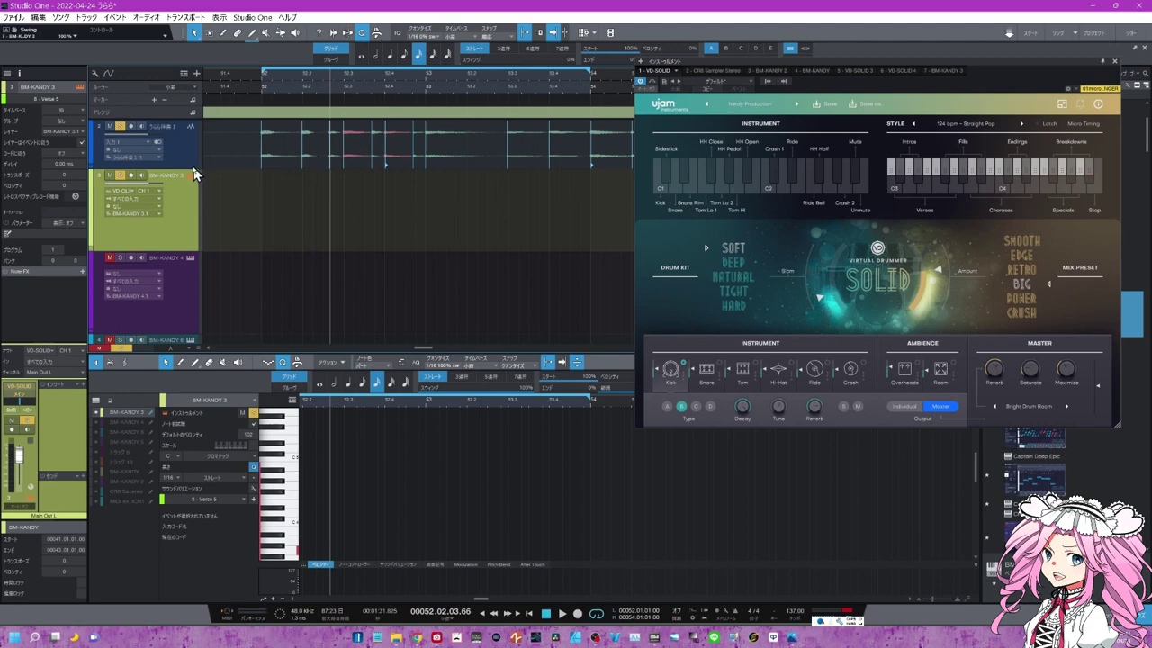
drag(191, 168, 191, 205)
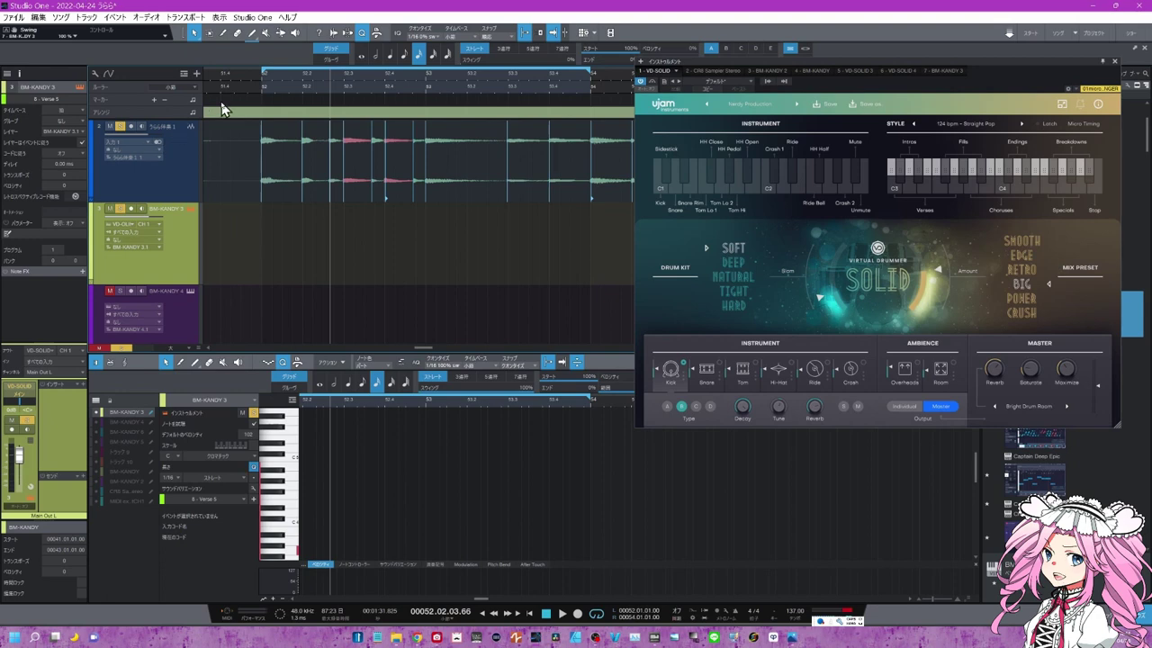
key(space)
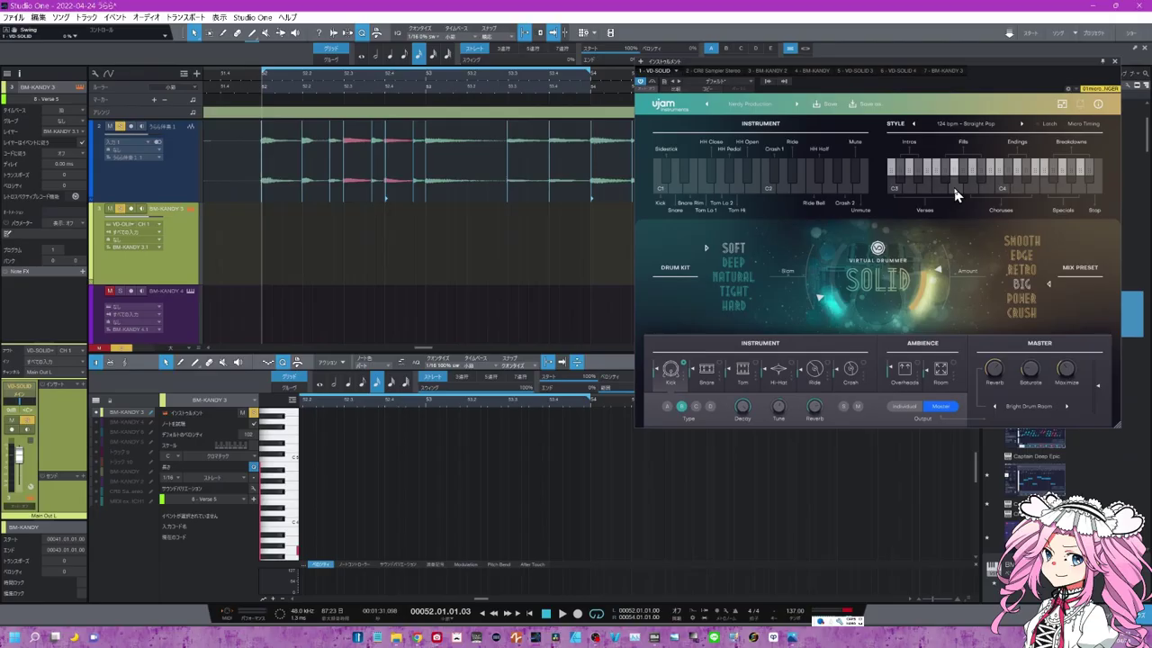
- Try an unswung VD-SOLID style pattern on the BM-KANDY 3 track at bar 52, play it, and undo the insertion
click(789, 192)
drag(923, 169, 280, 220)
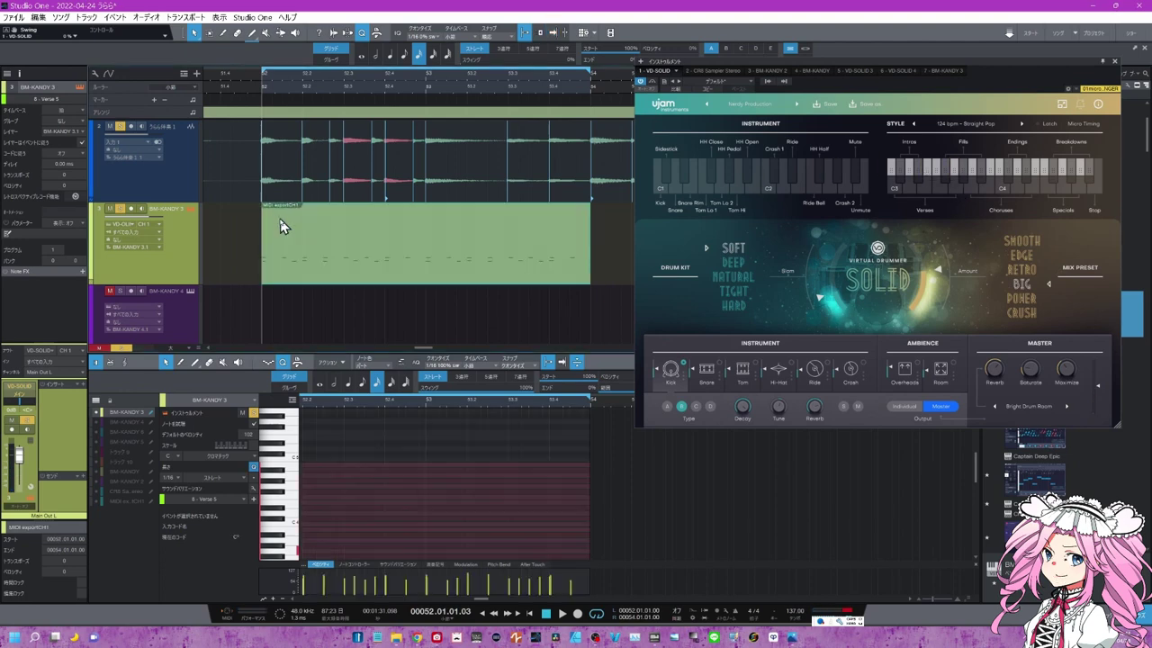
click(250, 78)
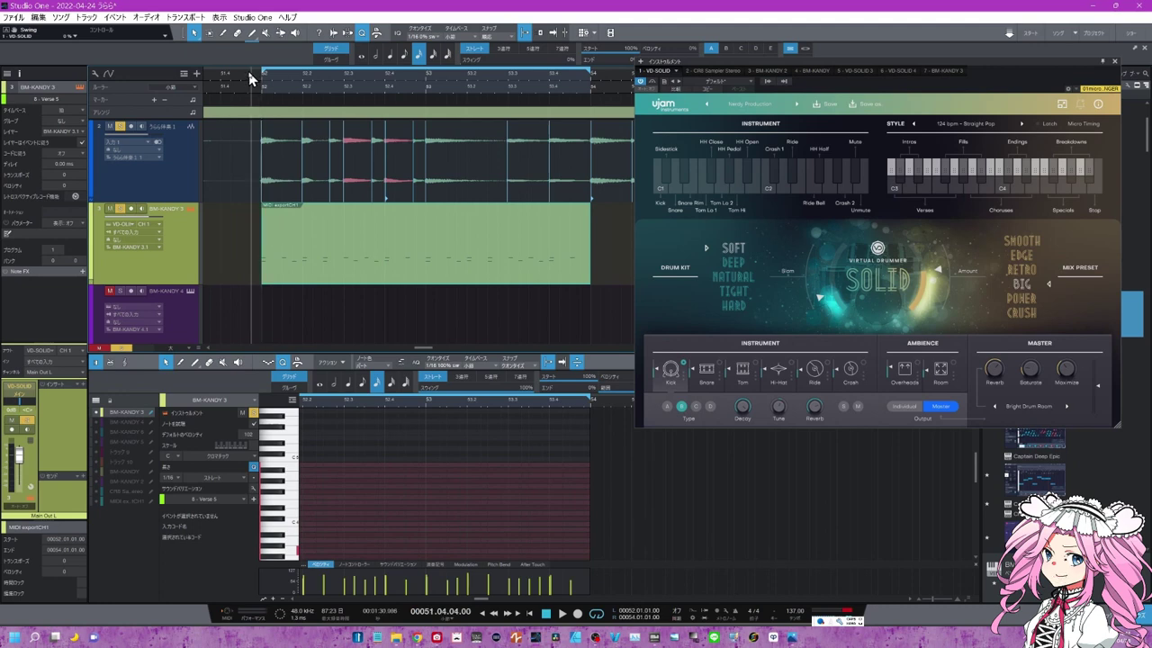
key(space)
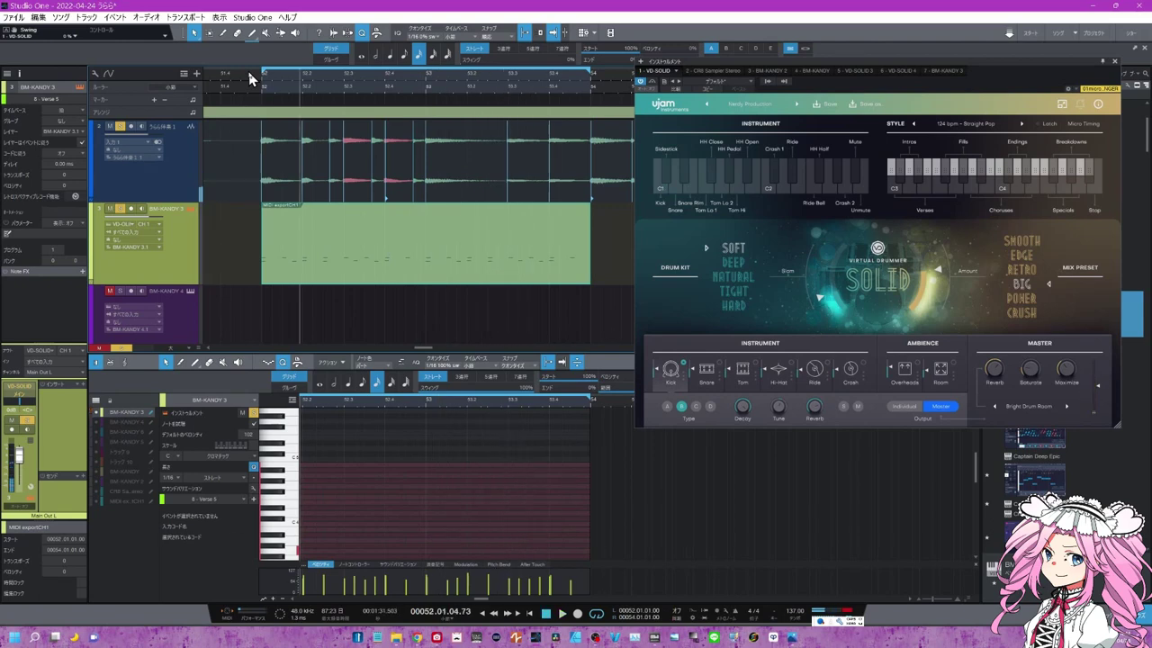
key(ctrl+z)
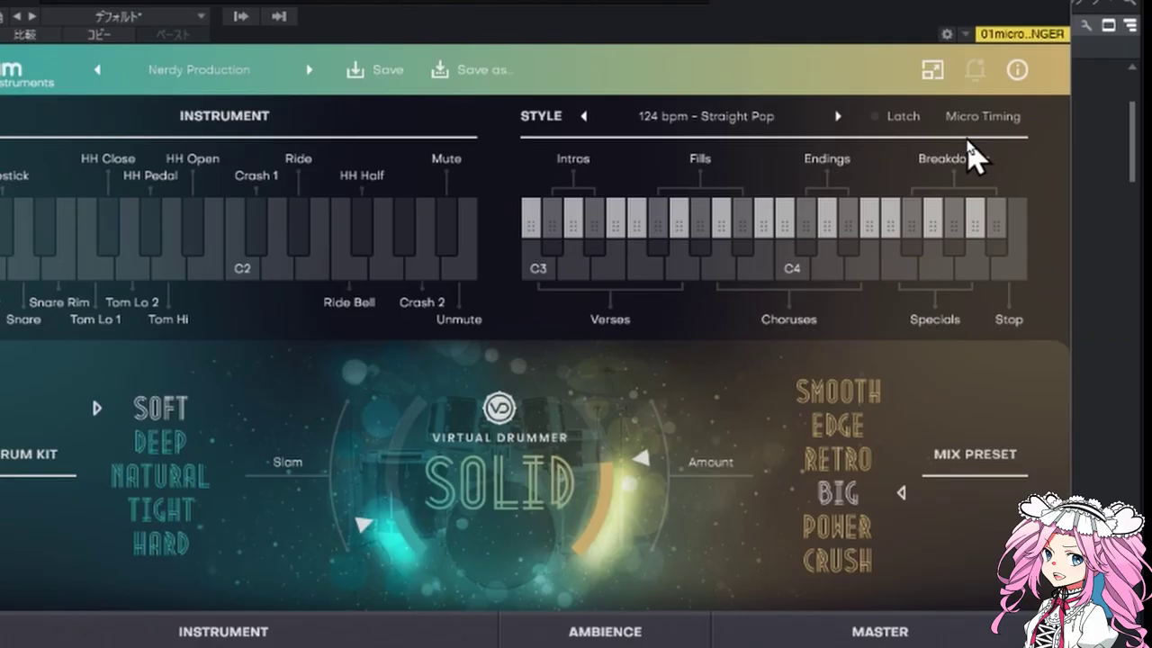
- Set the VD-SOLID Micro Timing swing to maximum and insert a style pattern on the BM-KANDY 3 track at bar 52
click(970, 123)
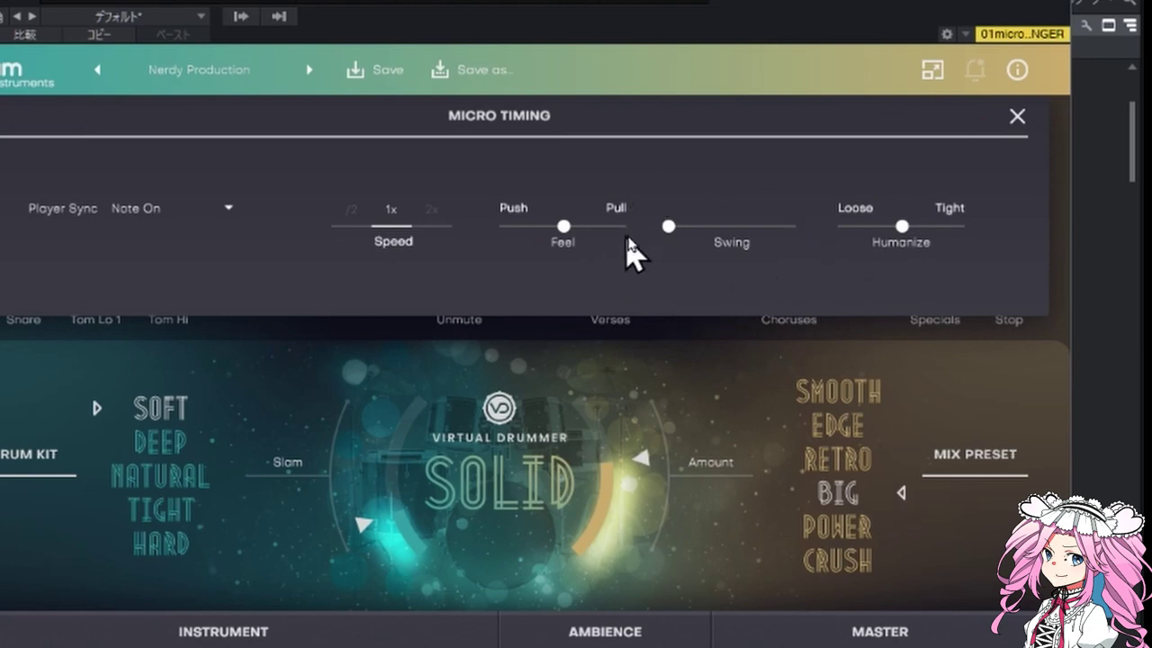
drag(670, 227, 812, 249)
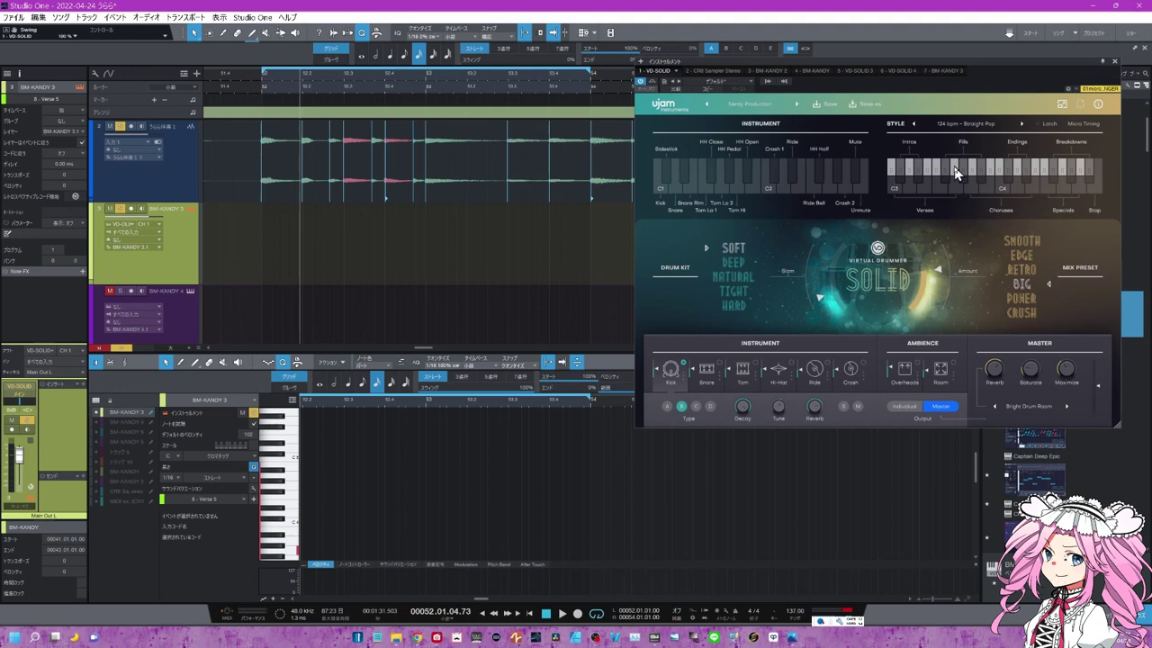
drag(956, 173, 281, 247)
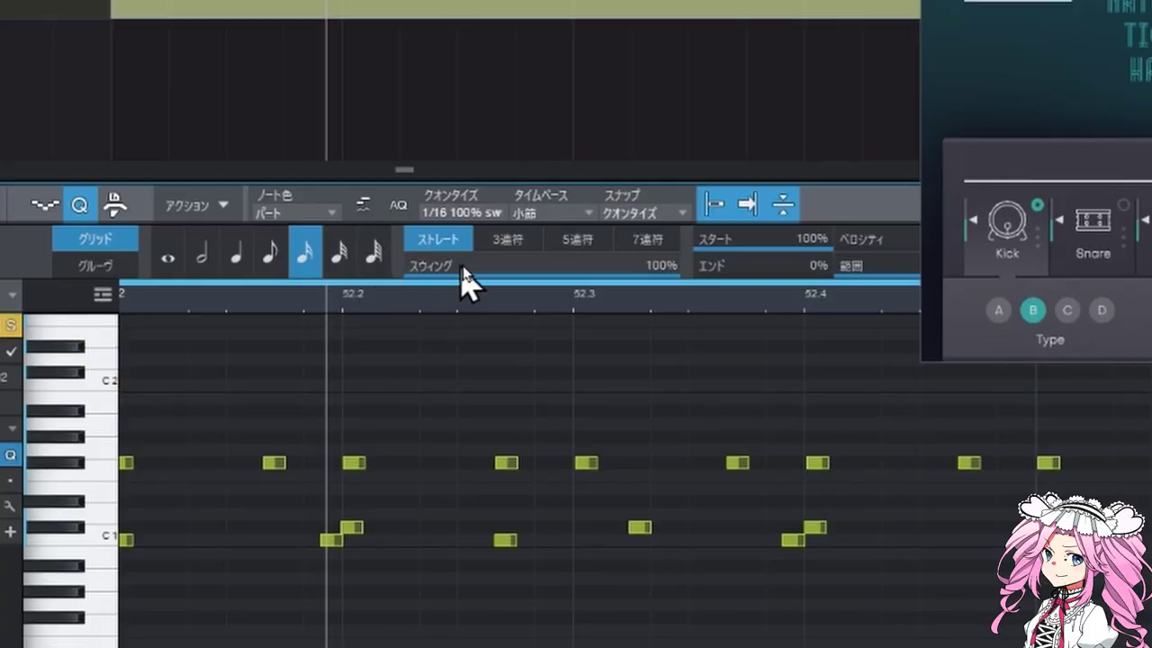
- Set the note editor's quantize to 1/8 with 100% swing, compare the off-beat notes with the swung grid lines, and play the pattern
click(269, 261)
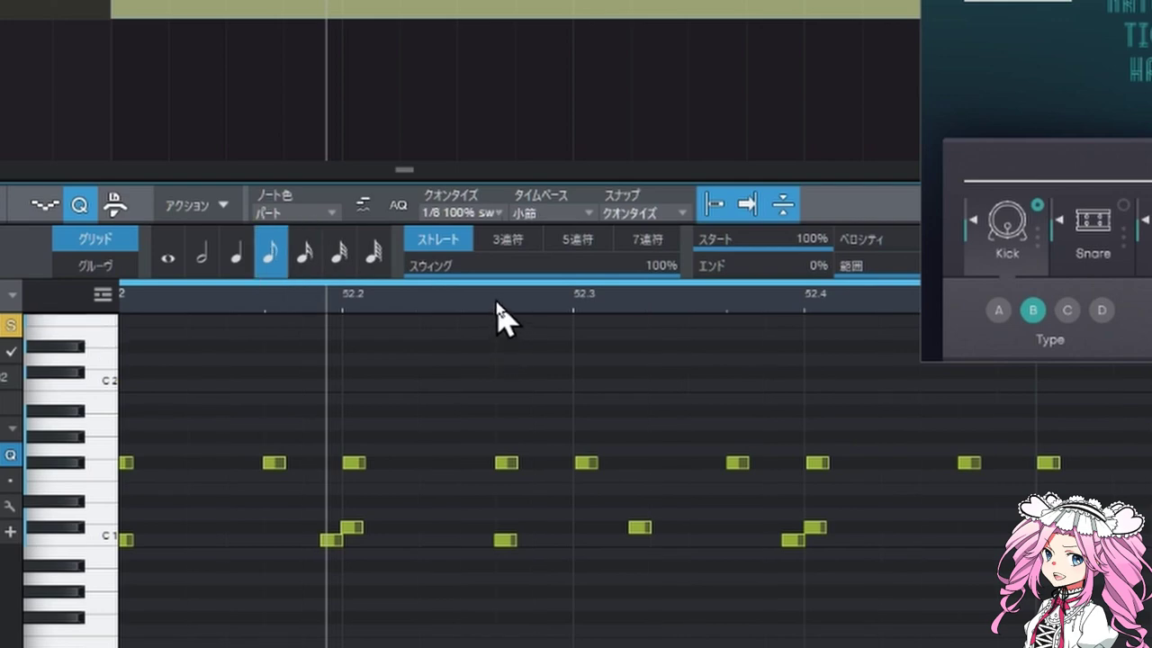
click(496, 304)
click(696, 307)
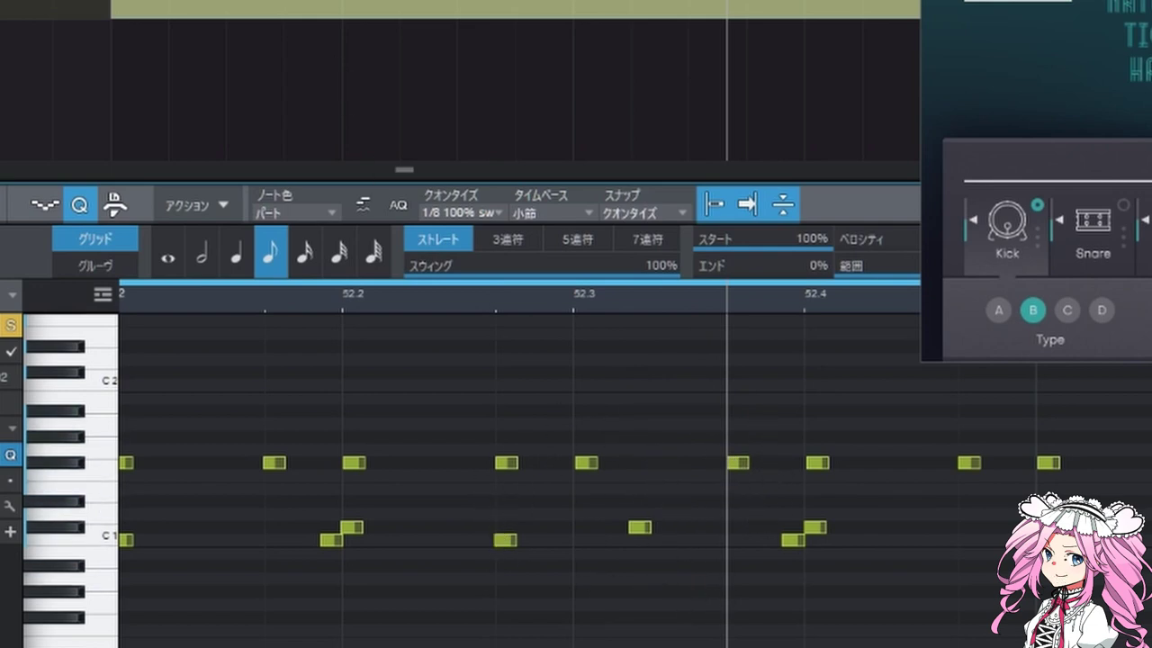
key(space)
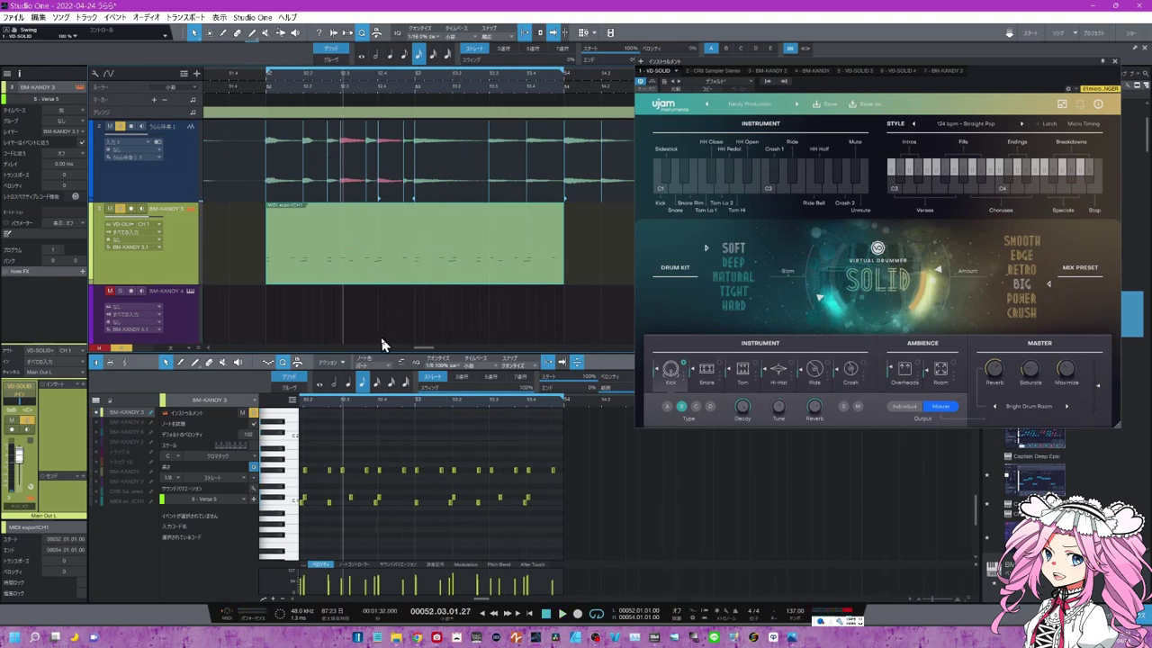
- Move the two kick notes just before beats 52.2 and 52.4 slightly earlier in the note editor
drag(368, 404, 386, 427)
click(441, 503)
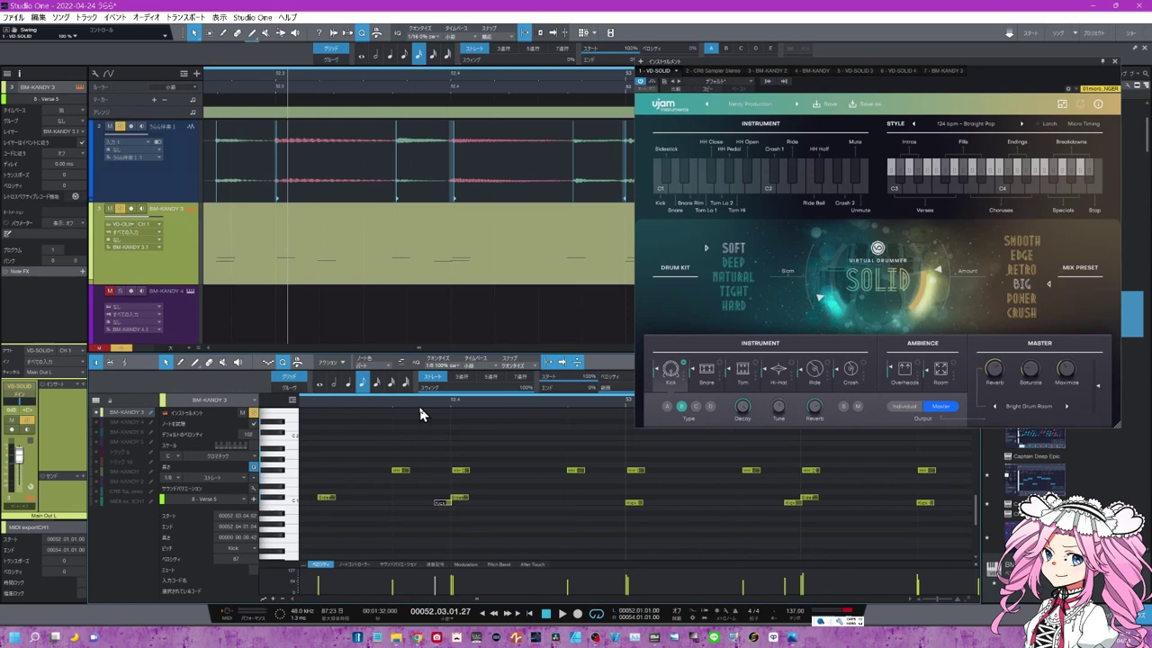
drag(421, 414, 429, 496)
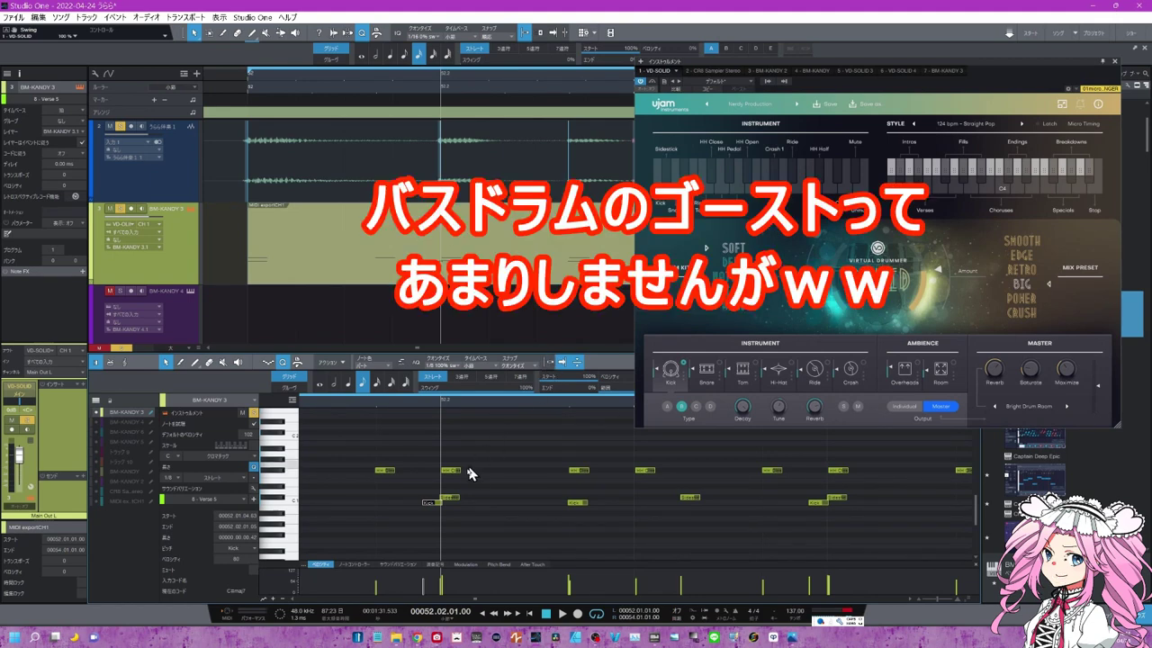
drag(433, 507, 418, 508)
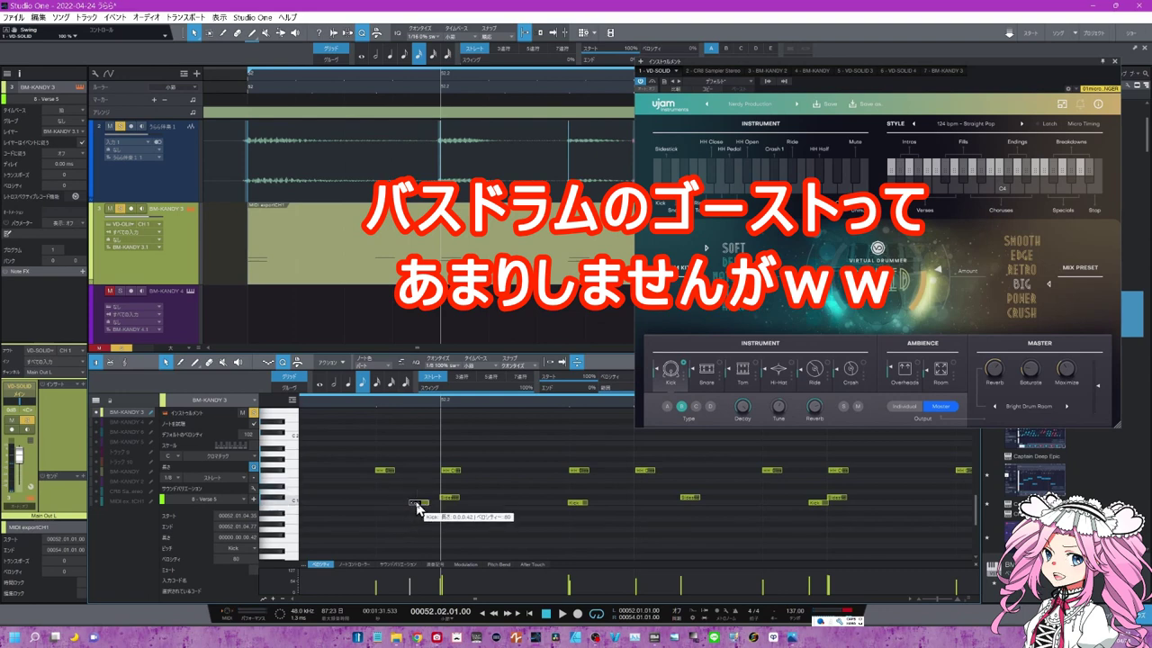
drag(418, 509, 419, 510)
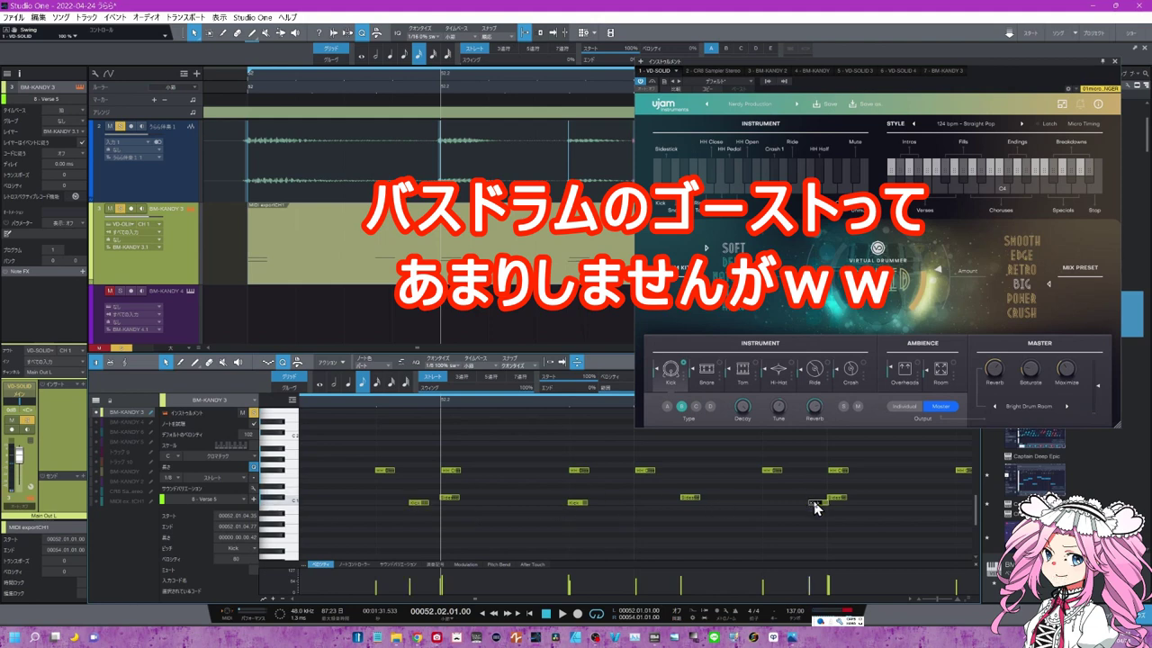
drag(816, 507, 804, 506)
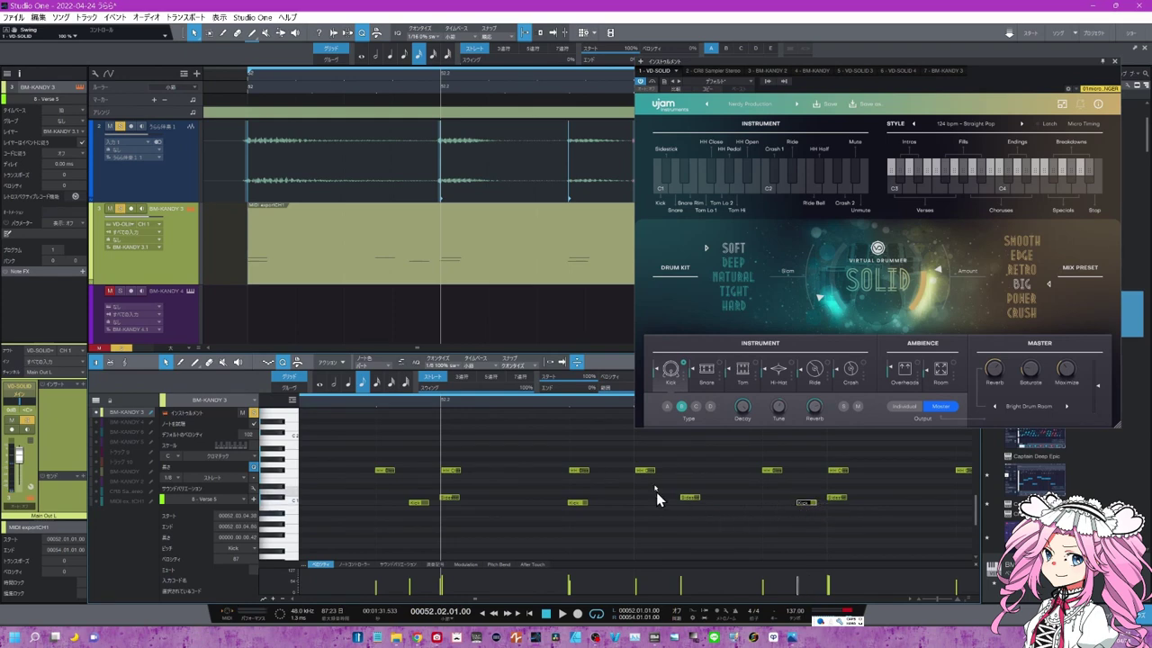
- Move the two kick notes just before beats 53.2 and 53.4 slightly earlier
drag(534, 402, 463, 387)
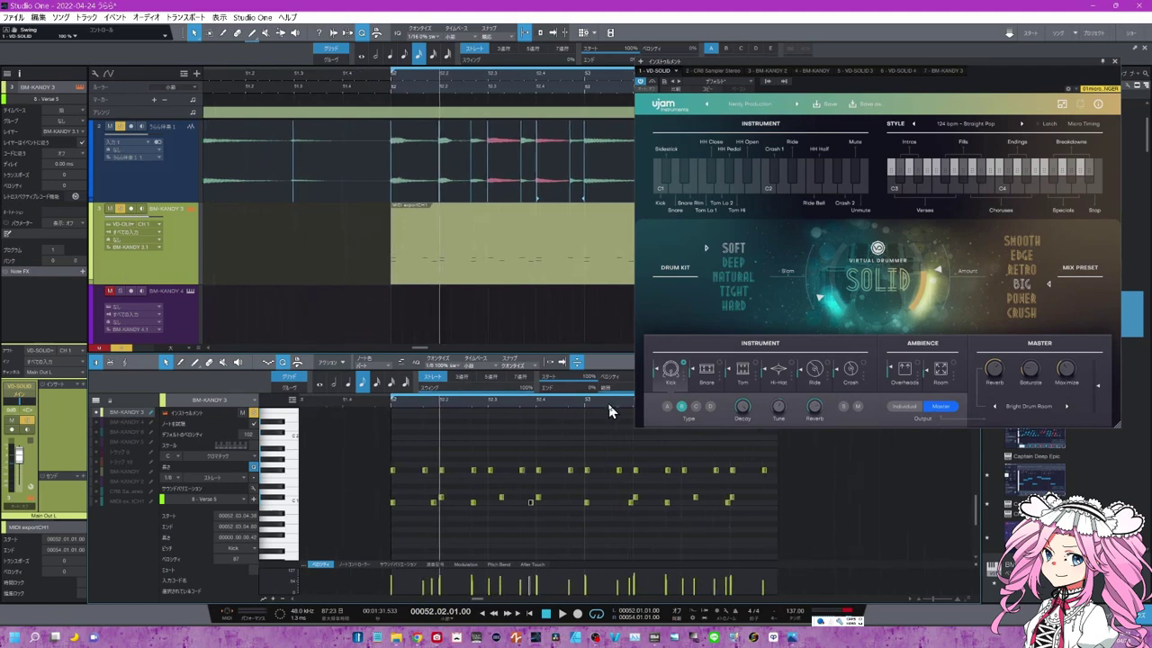
drag(609, 404, 545, 422)
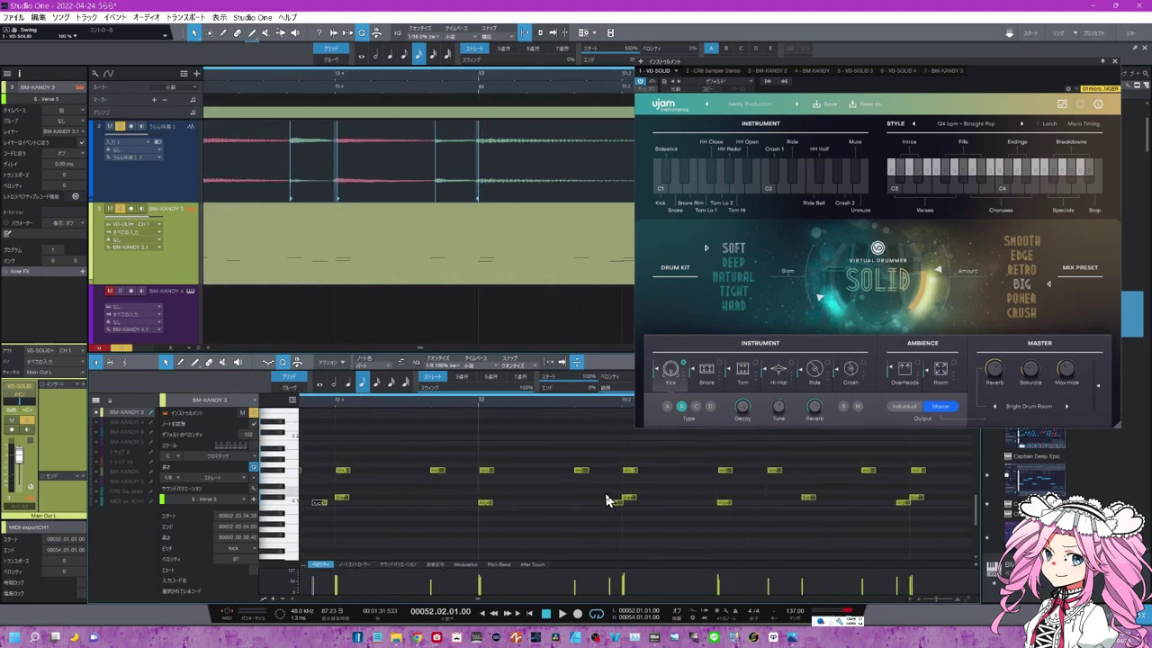
drag(615, 508, 605, 509)
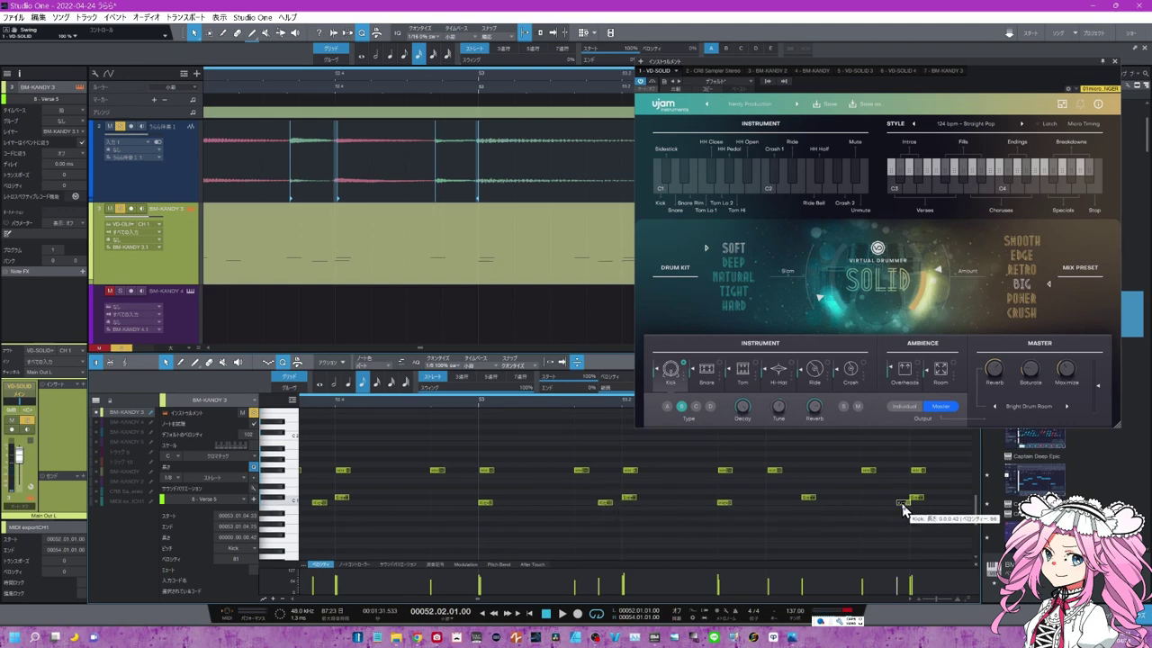
drag(903, 510, 896, 509)
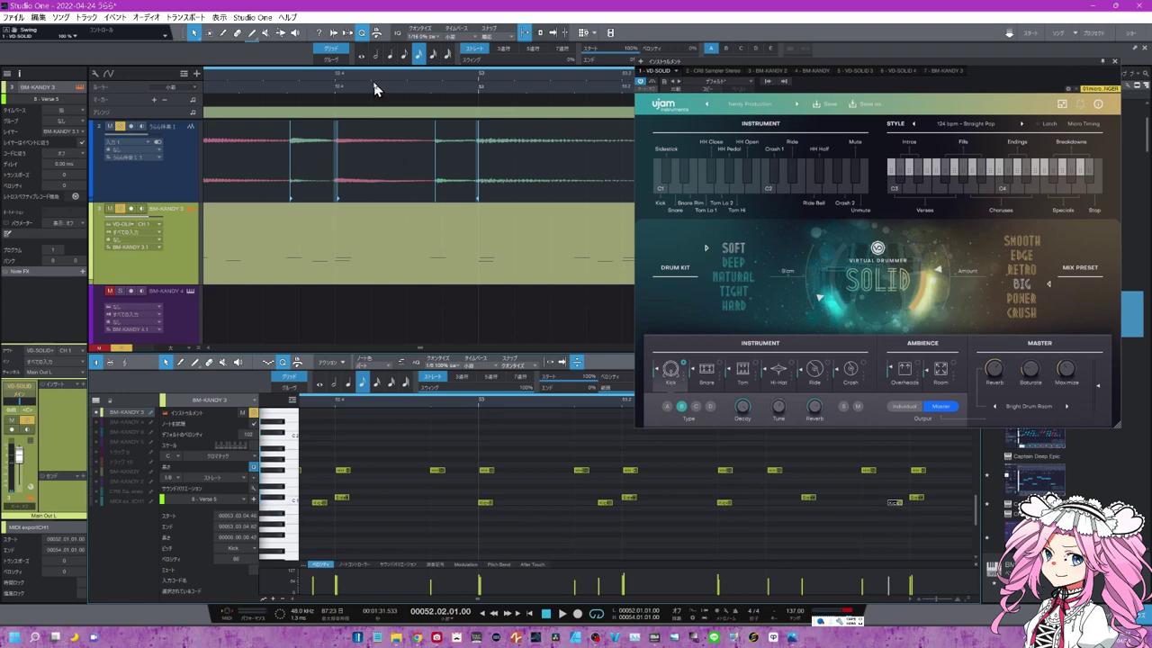
- Play the drum part in bars 52 and 53 to hear the kick notes that were shifted earlier
scroll(376, 87, down, 10)
scroll(374, 87, up, 2)
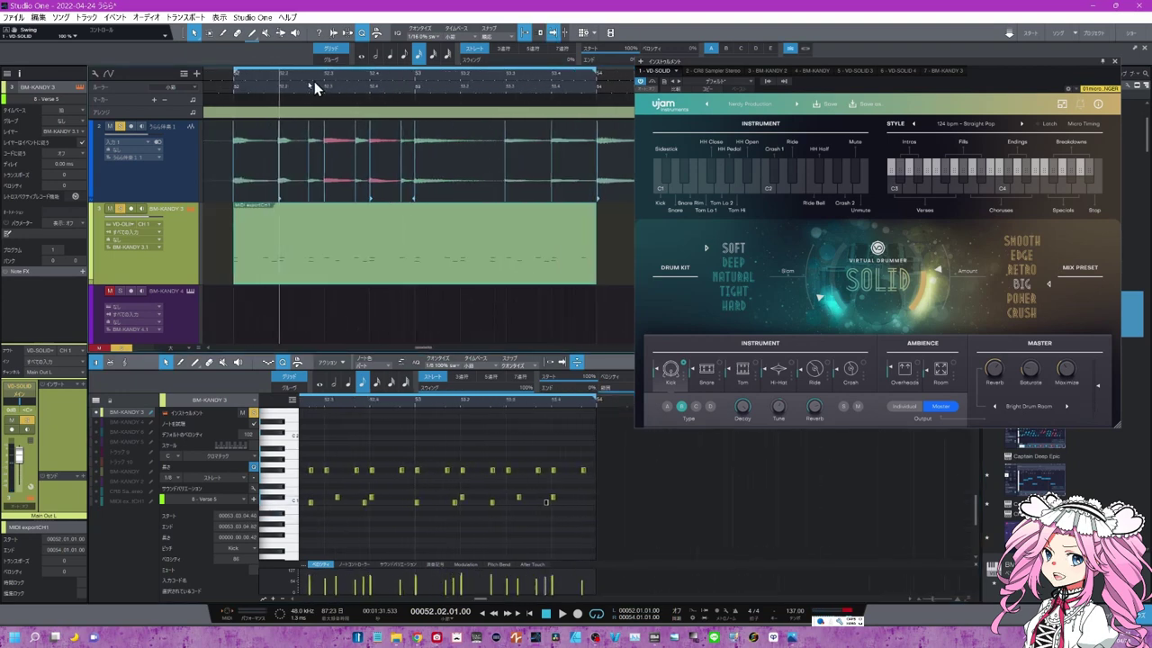
key(space)
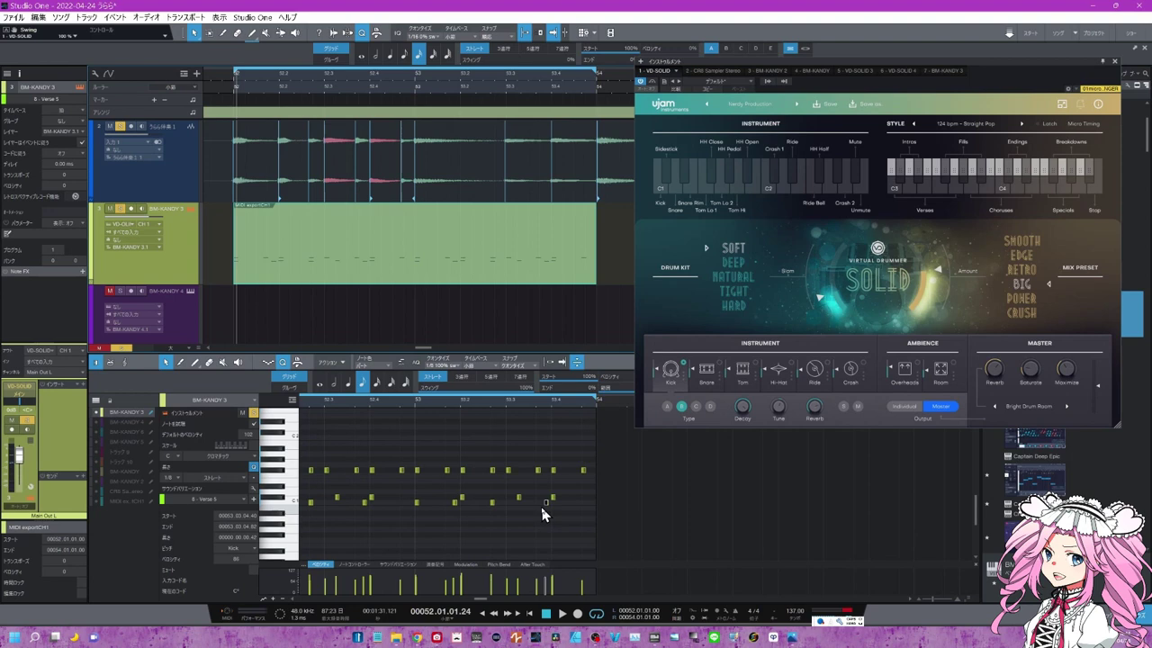
- Quantize all the kick notes in bars 52 and 53 to 1/8 with 100% swing and play the pattern from bar 52
drag(313, 521, 730, 513)
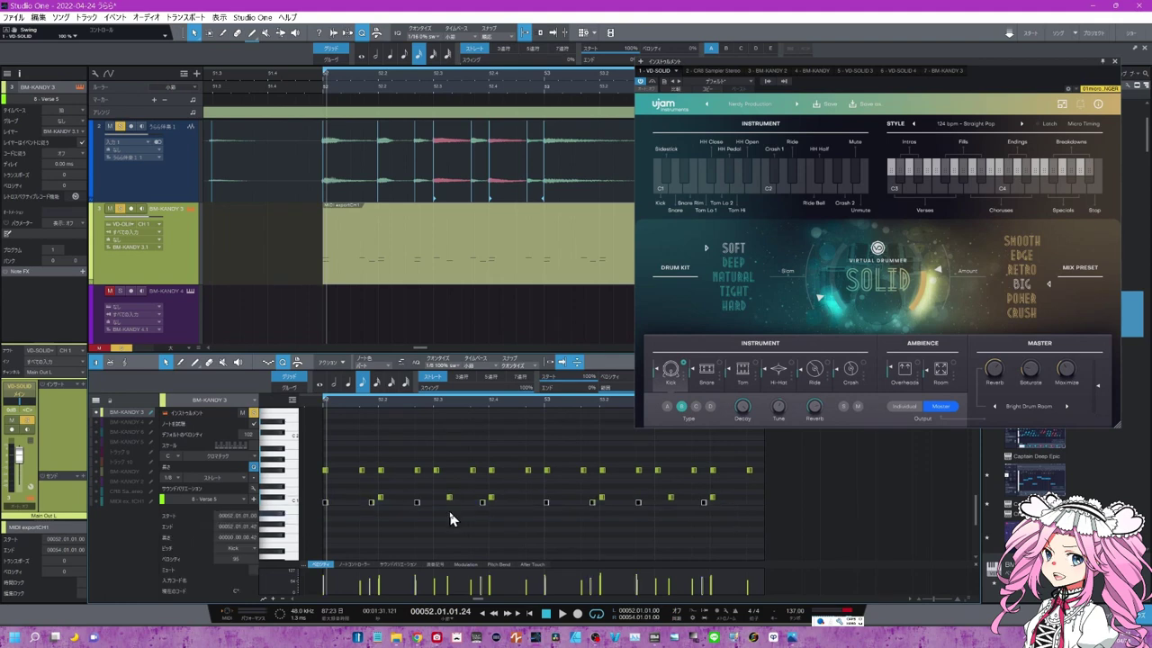
key(q)
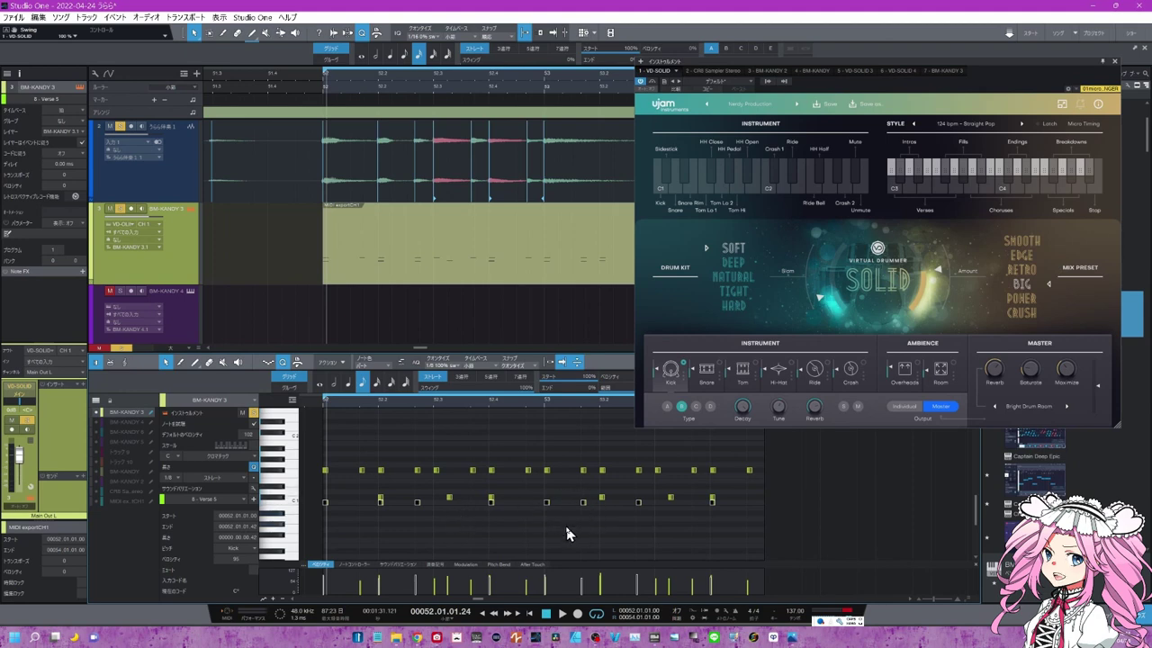
click(304, 81)
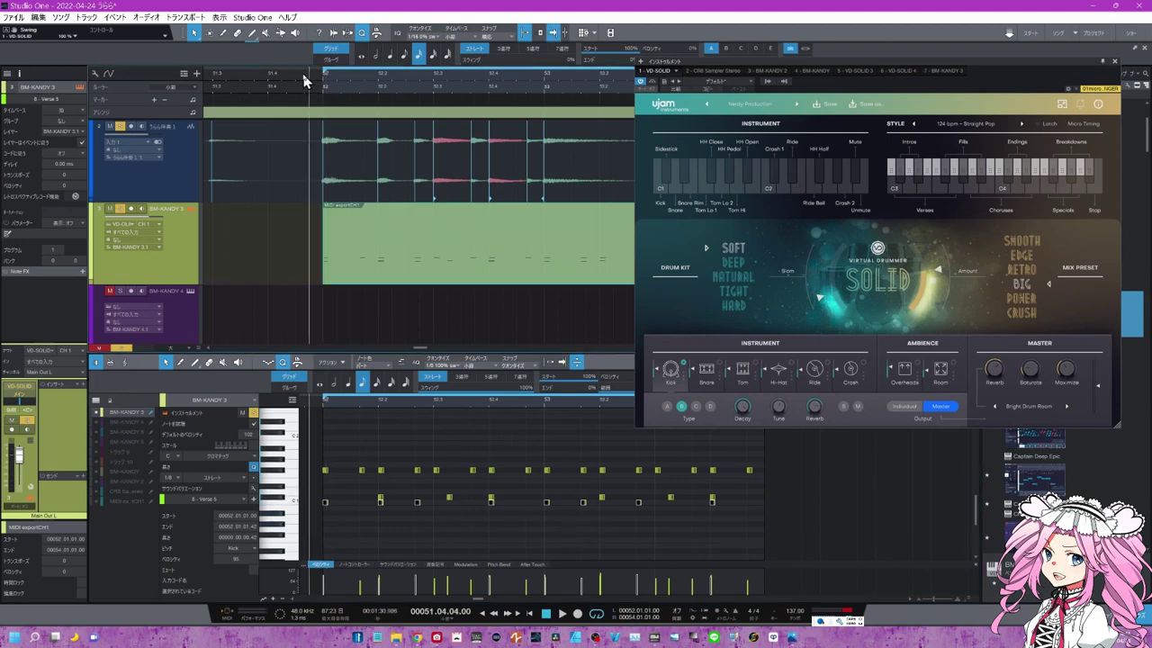
key(space)
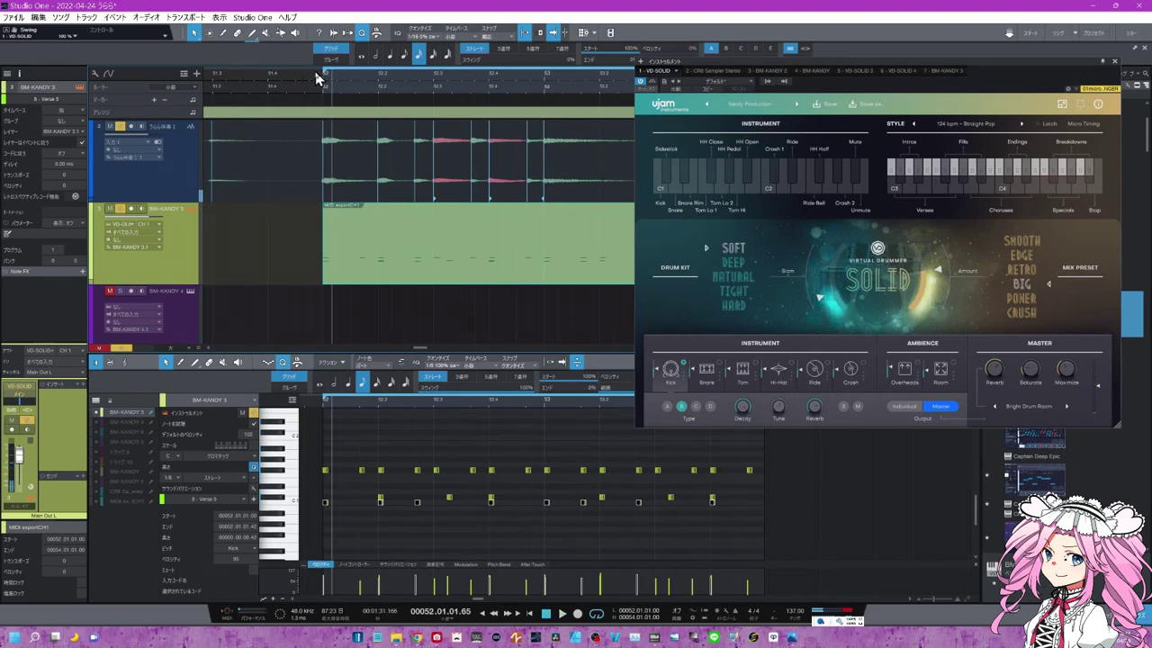
drag(300, 79, 260, 71)
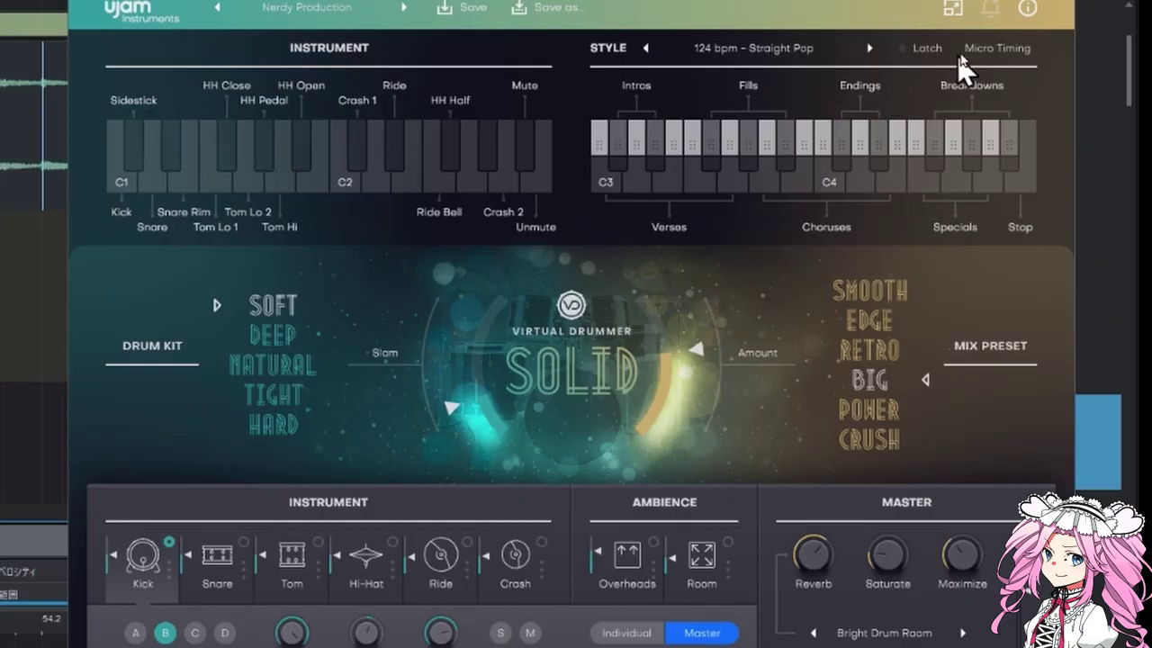
- Set the VD-SOLID Micro Timing swing to 0% and insert a style pattern on the BM-KANDY 3 track at bar 52
click(1080, 124)
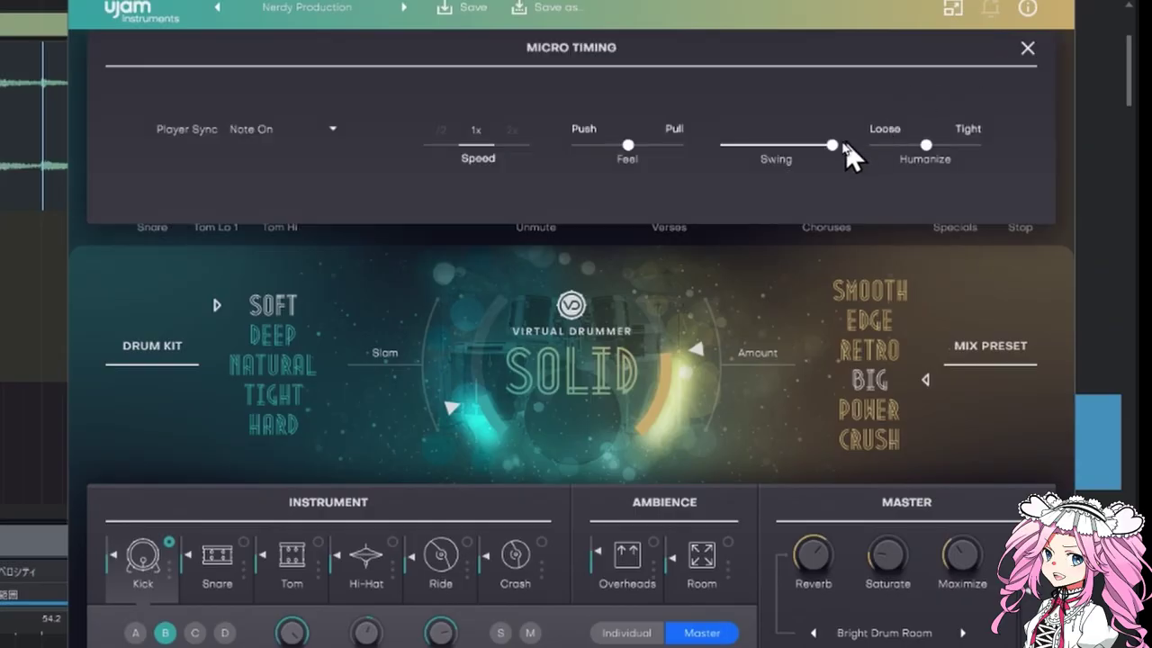
drag(831, 145, 726, 145)
click(1029, 48)
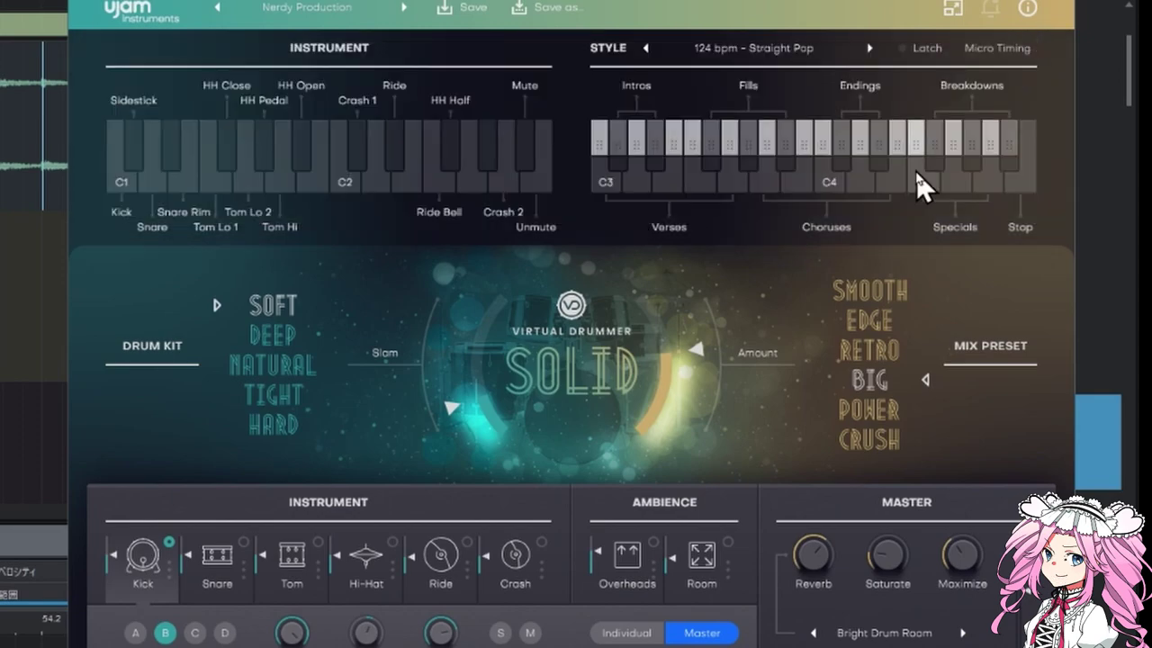
drag(801, 196, 297, 226)
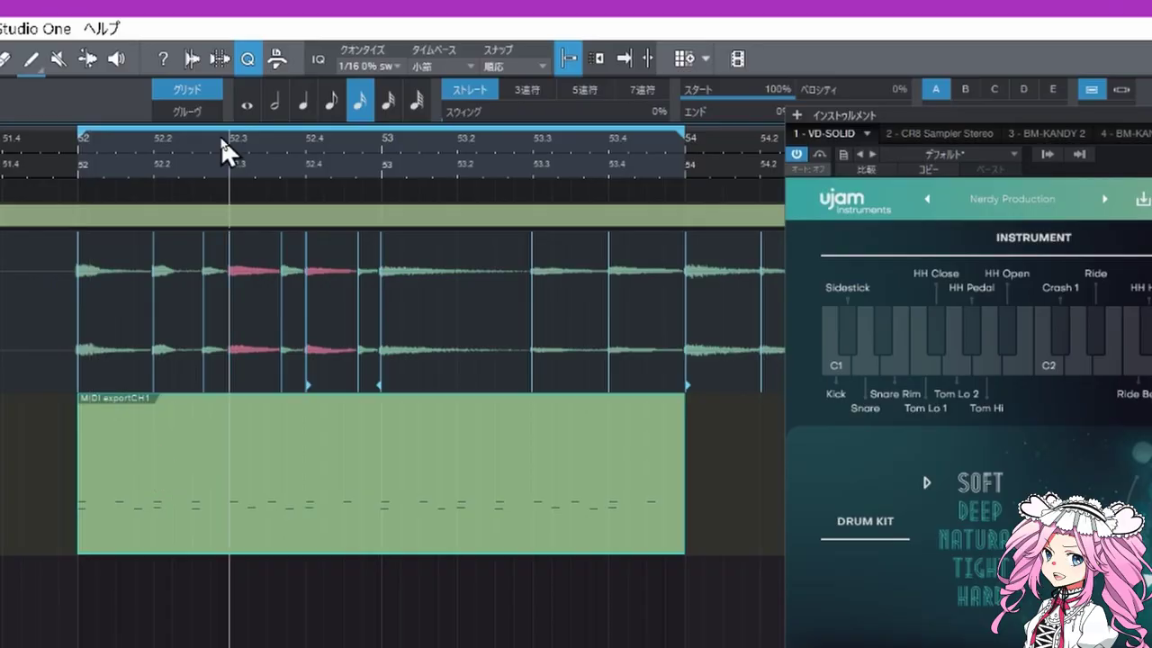
- Set the arrangement's quantize to 1/8 with 100% swing and quantize the unswung VD-SOLID pattern
click(331, 101)
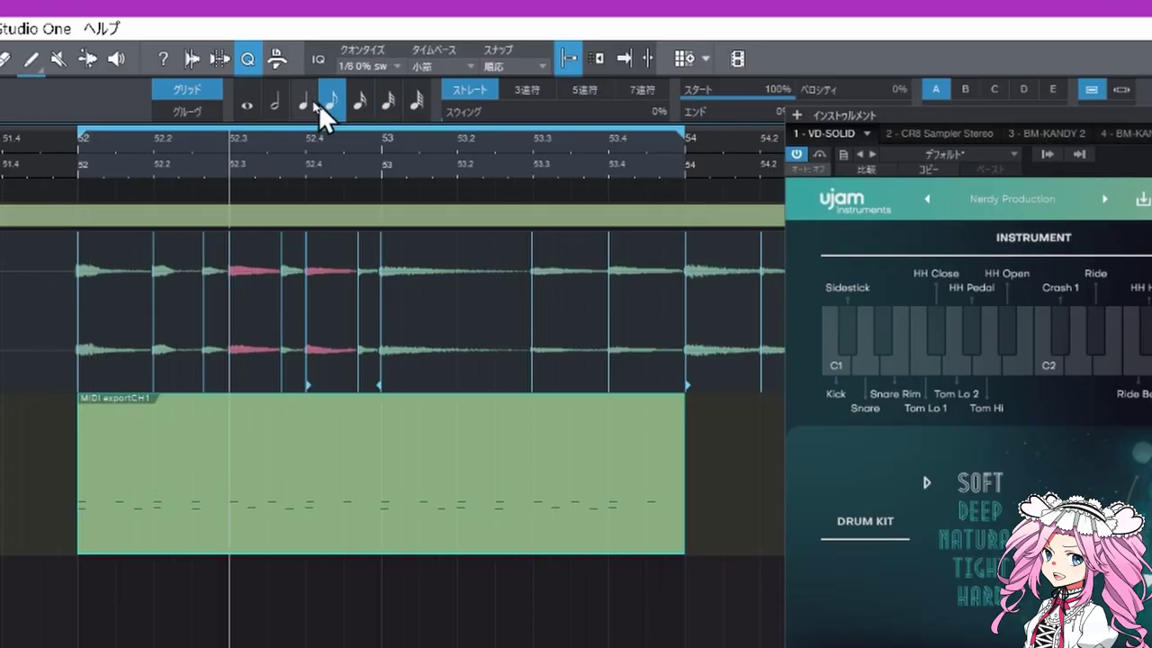
drag(532, 116, 799, 155)
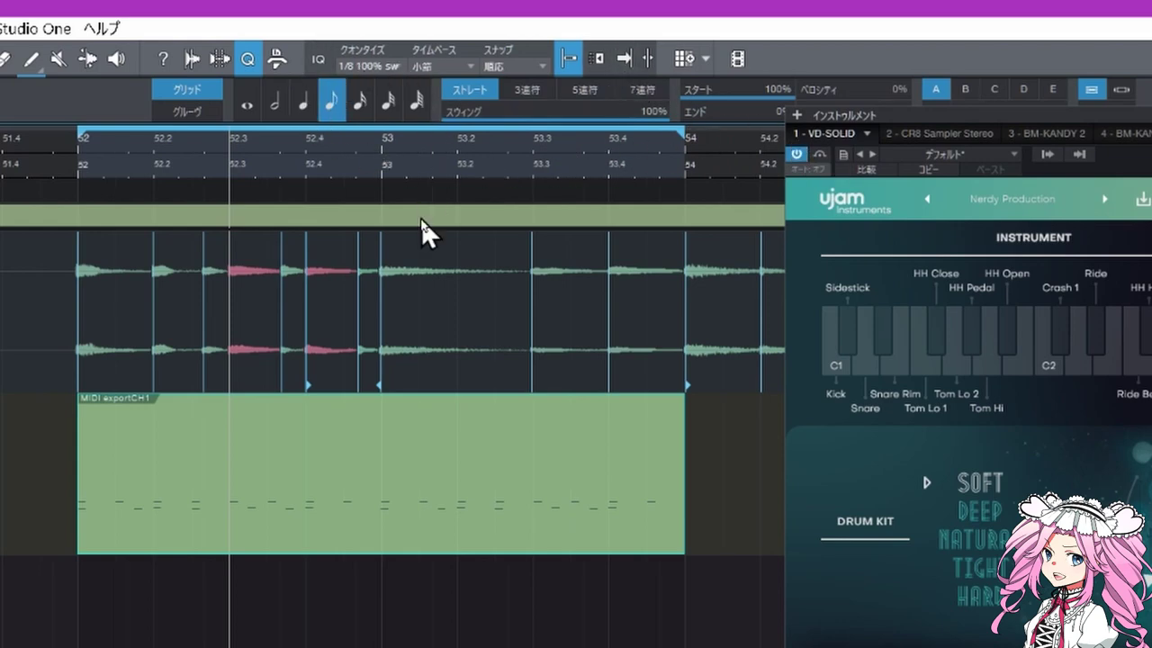
double_click(270, 442)
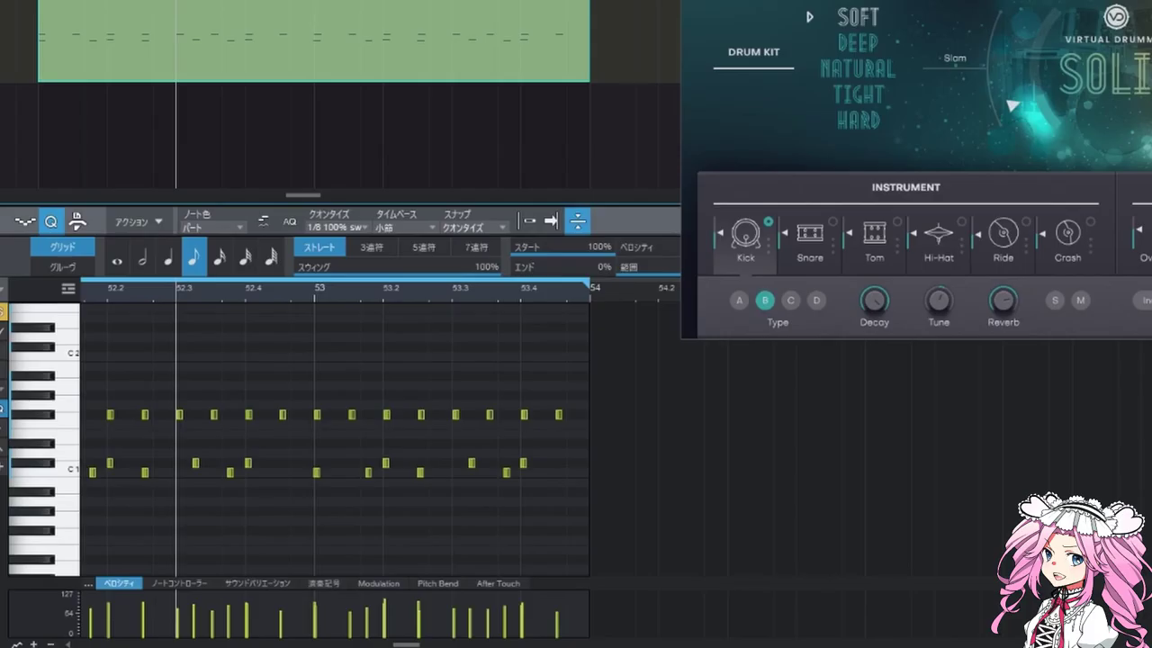
key(q)
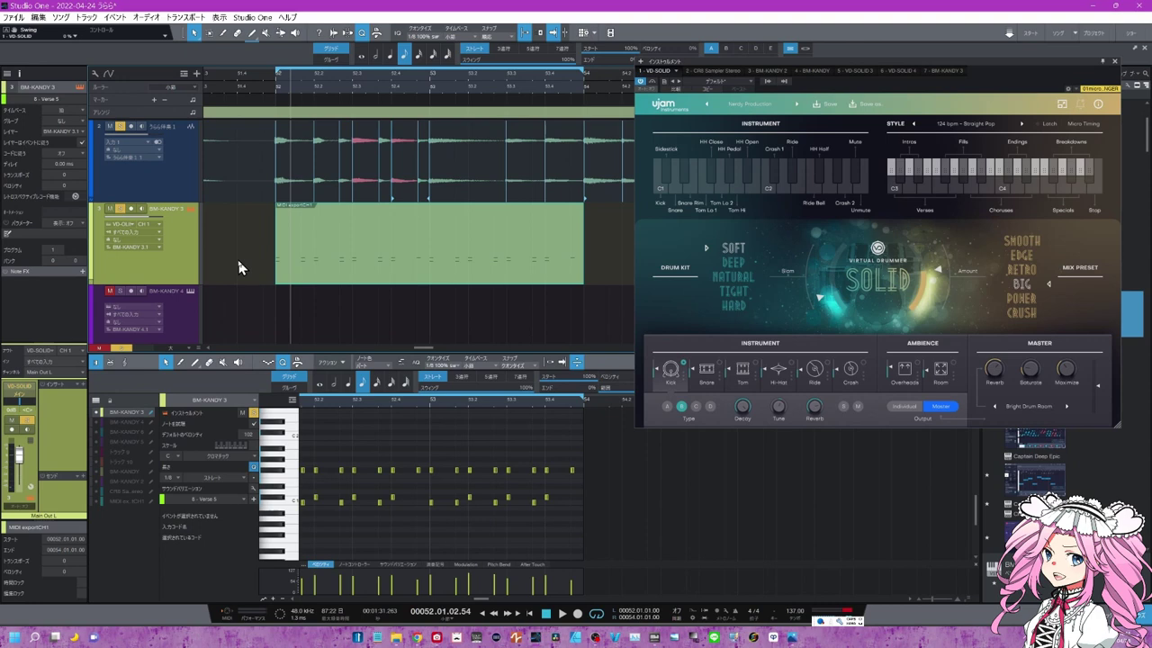
- Mute the BM-KANDY 3 track and insert a KANDY style pattern from 124 bpm - Perplex on track 9 at bar 52
click(110, 209)
scroll(189, 244, down, 3)
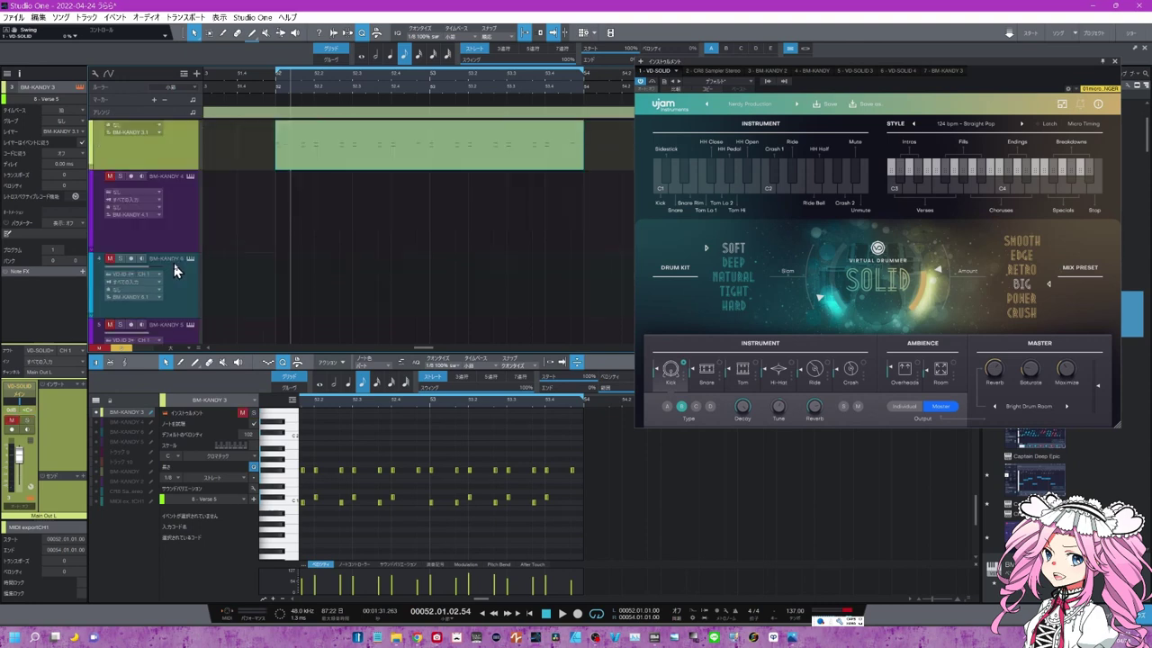
click(191, 260)
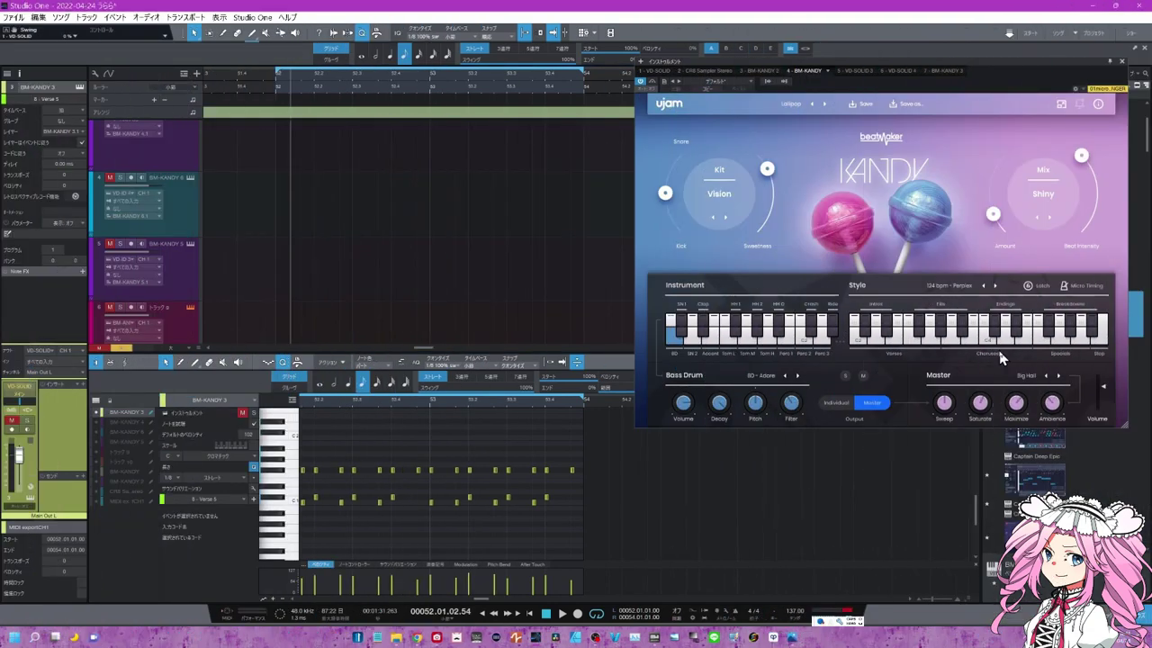
click(1028, 345)
click(1030, 327)
drag(681, 291, 292, 324)
- Solo track 10 and take track 9 out of solo
scroll(301, 259, down, 2)
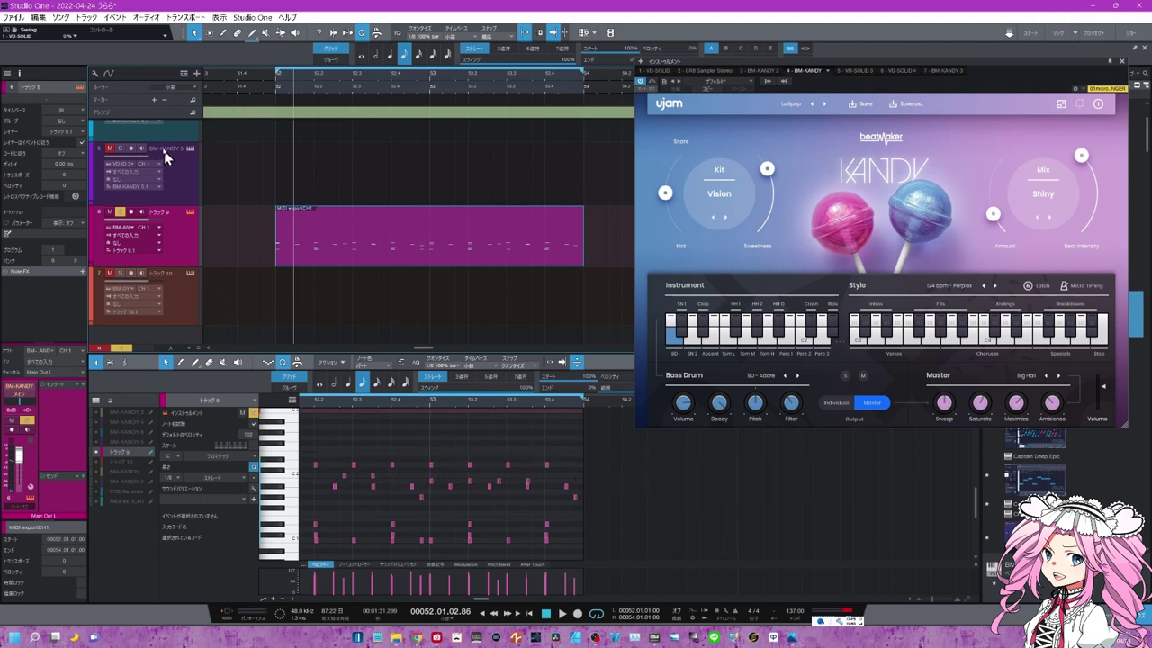
click(121, 273)
click(120, 212)
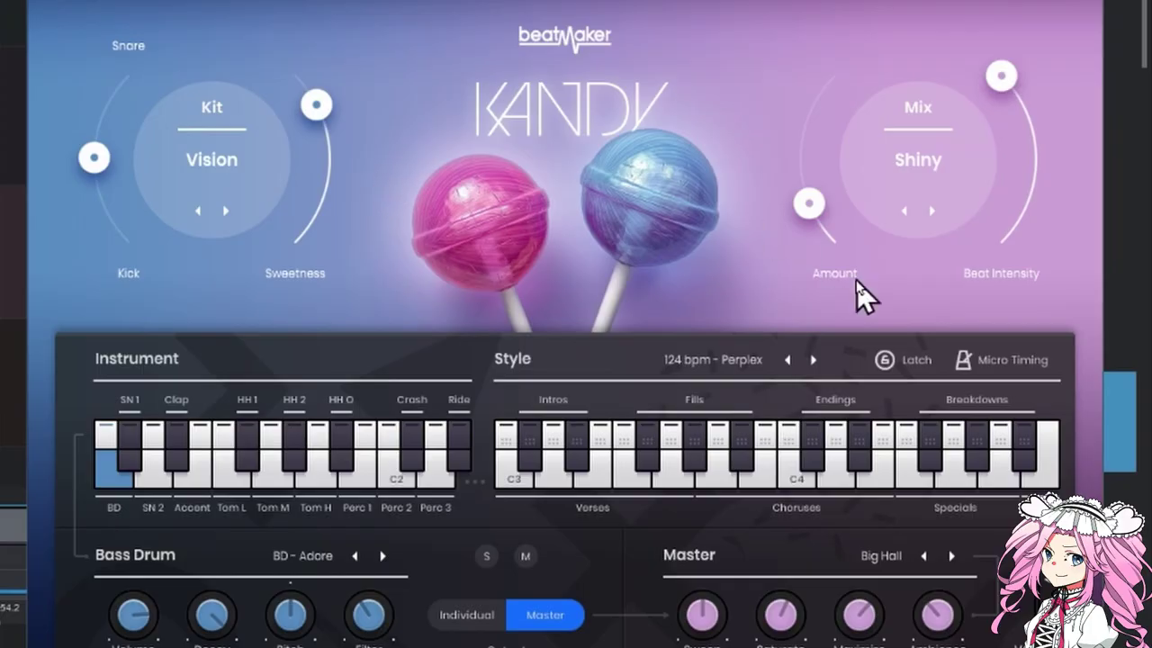
- Set the KANDY Micro Timing swing to maximum and insert the same style pattern on track 10 at bar 52
click(1029, 287)
drag(887, 369, 1044, 396)
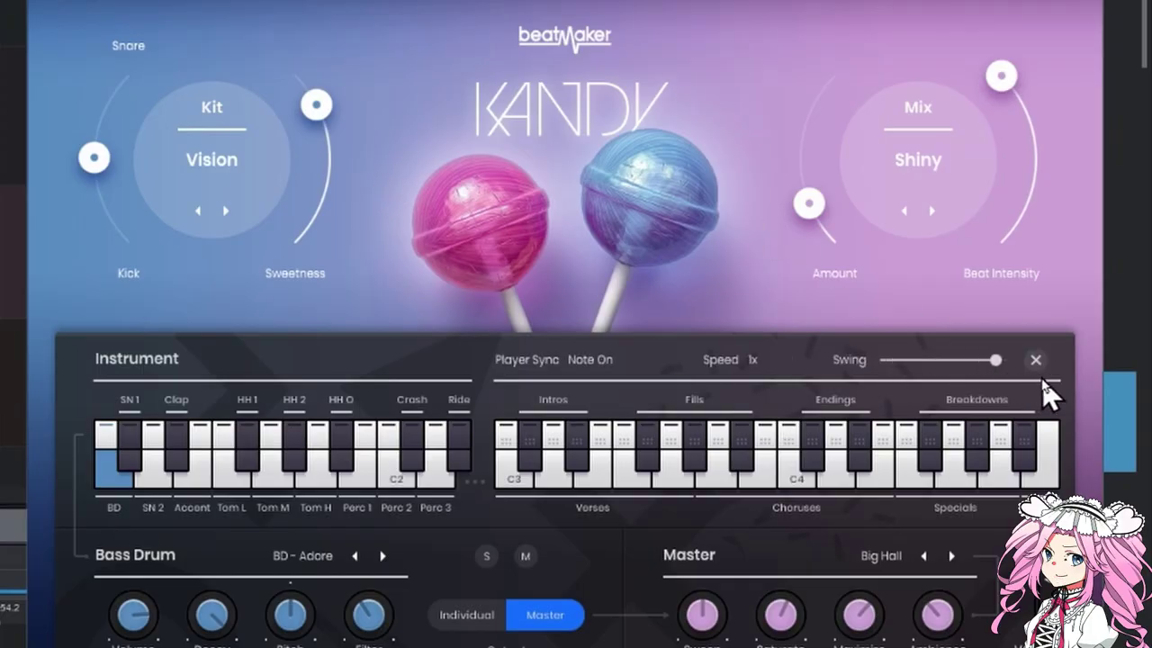
click(885, 435)
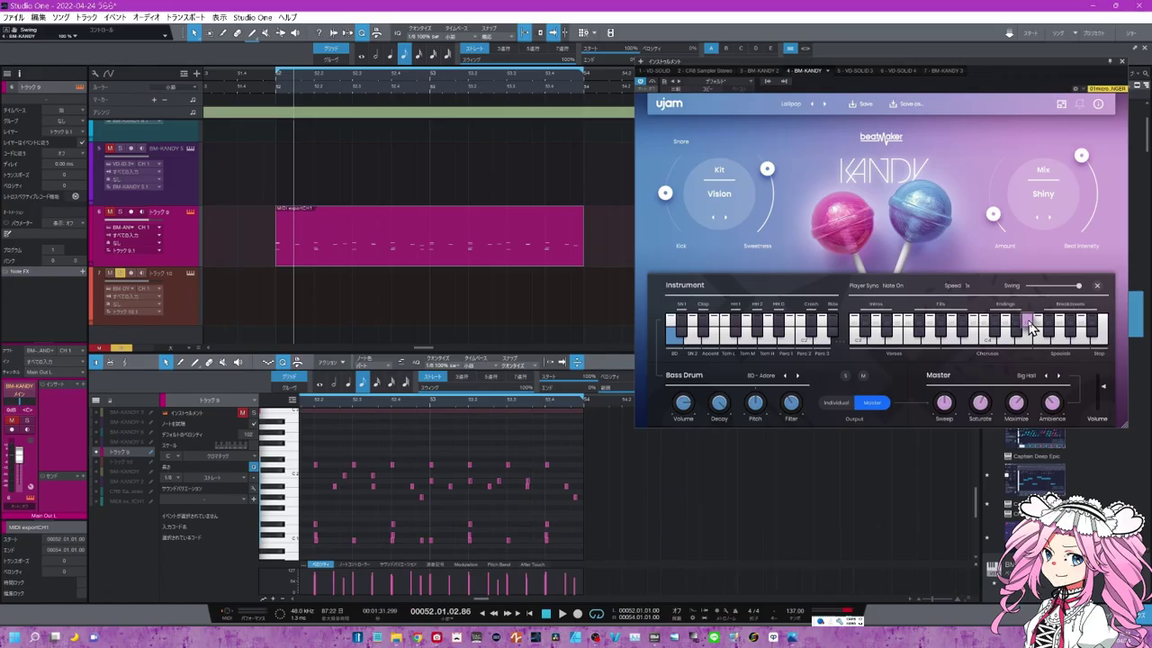
drag(1032, 328, 302, 283)
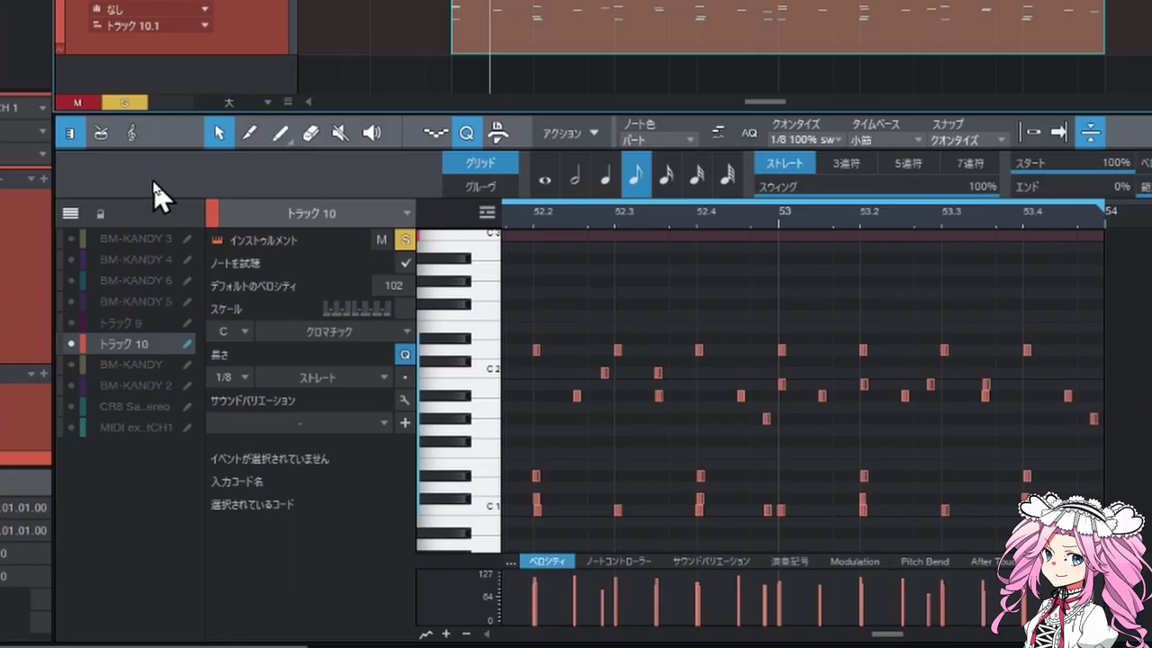
- Display track 9's notes together with track 10's in the note editor and recolor track 10 blue
click(72, 214)
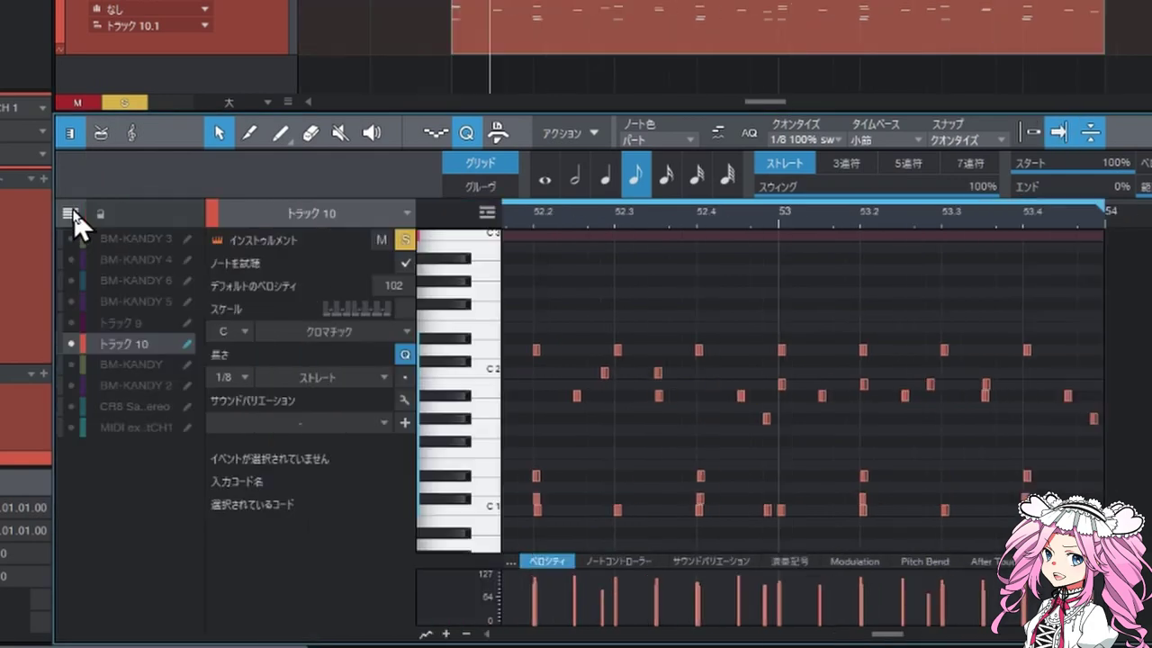
click(71, 323)
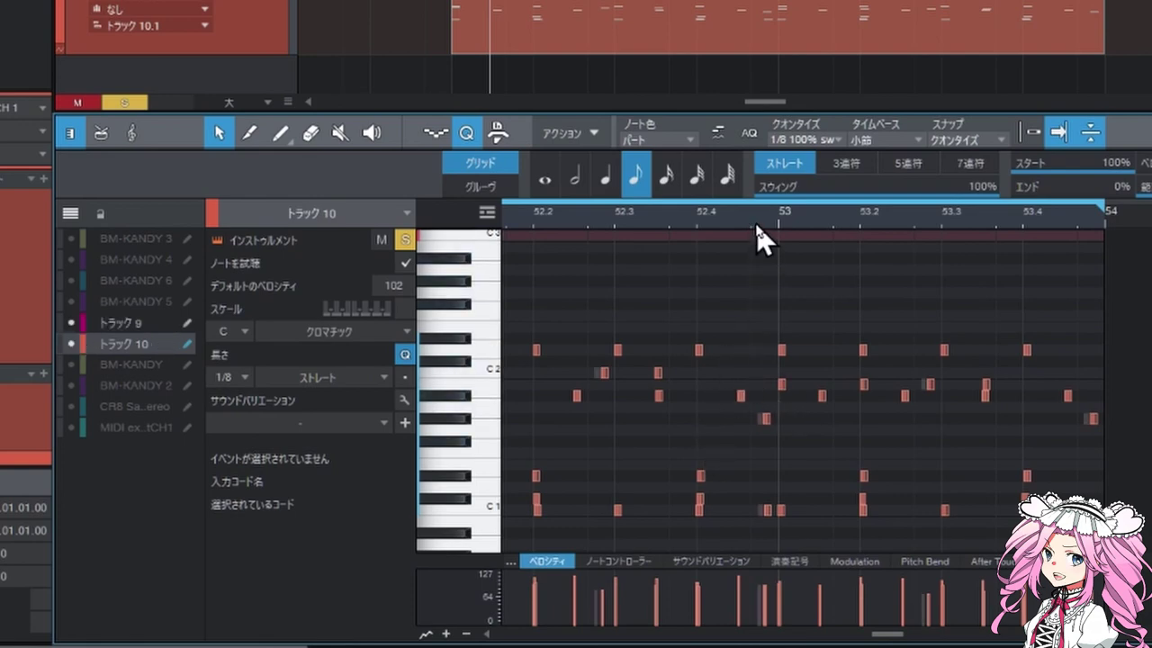
drag(757, 225, 791, 297)
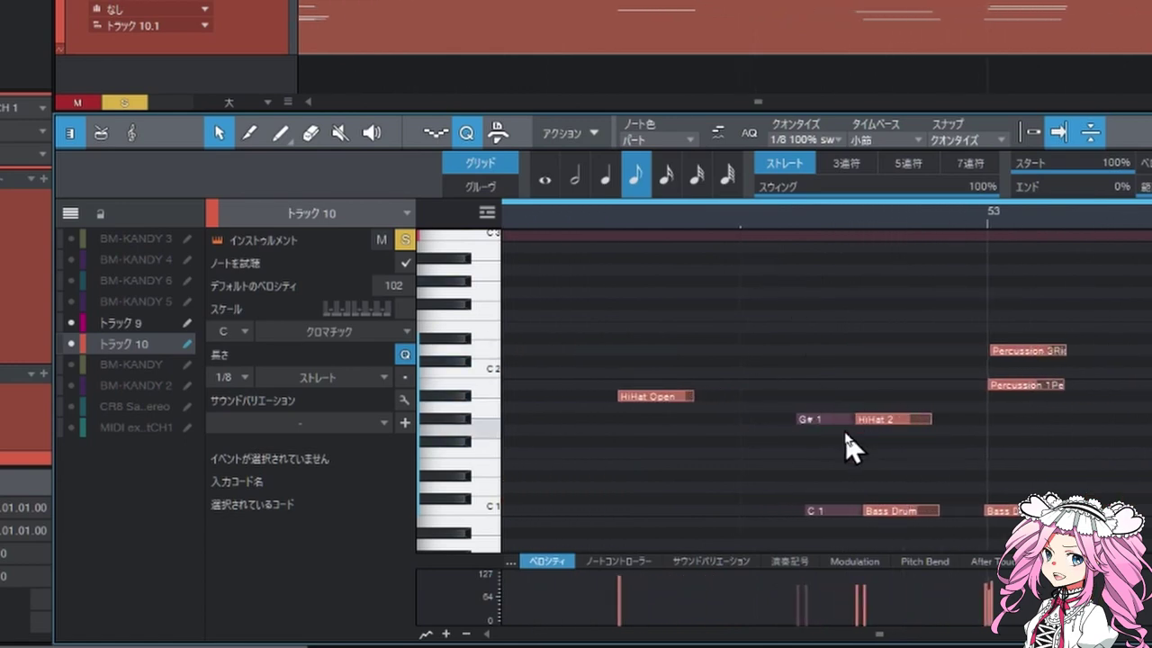
click(60, 9)
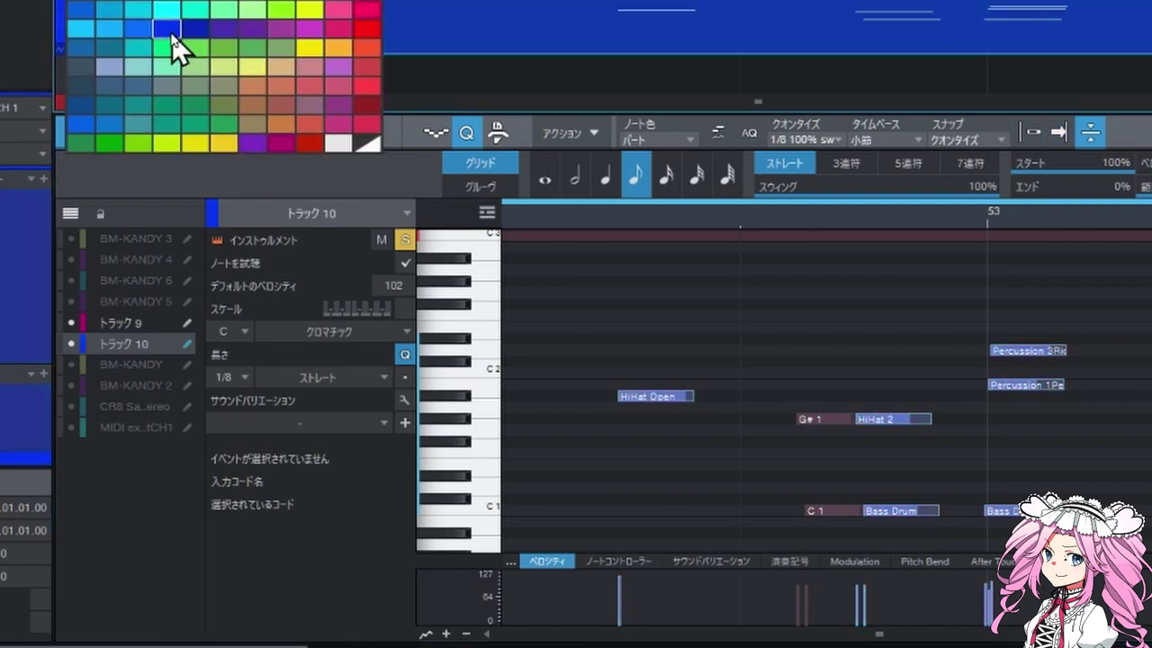
click(172, 36)
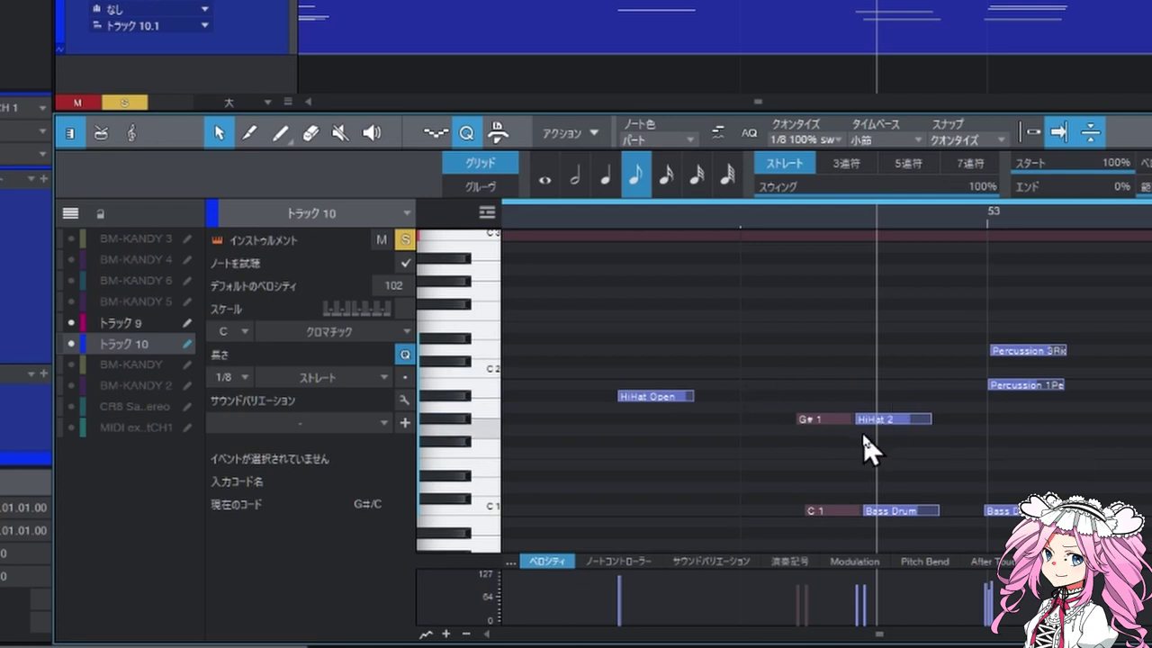
- Set the note editor's quantize to 1/16 with 100% swing and compare the off-beat notes just before bar 53 with the grid
scroll(861, 432, down, 3)
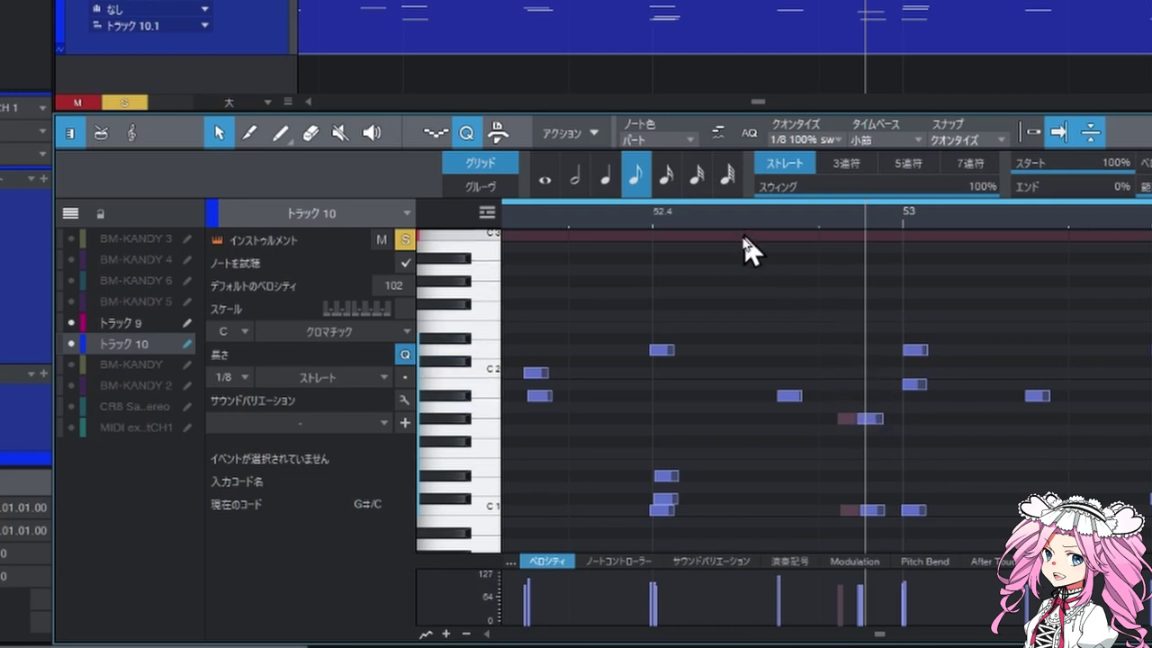
click(665, 180)
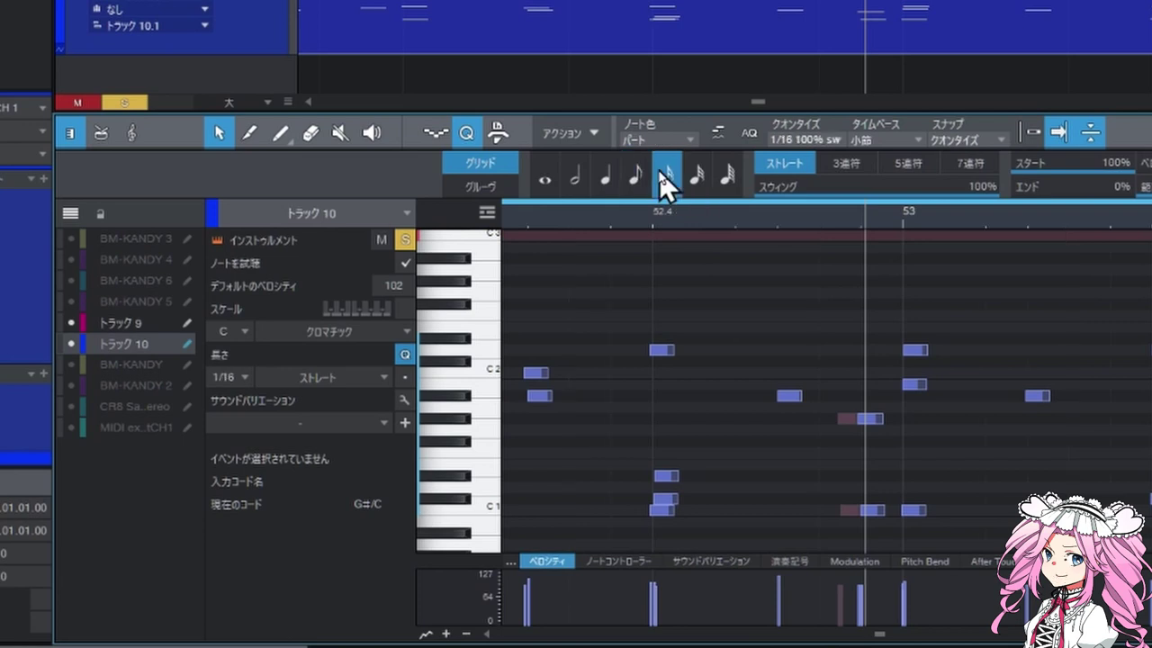
scroll(841, 216, up, 5)
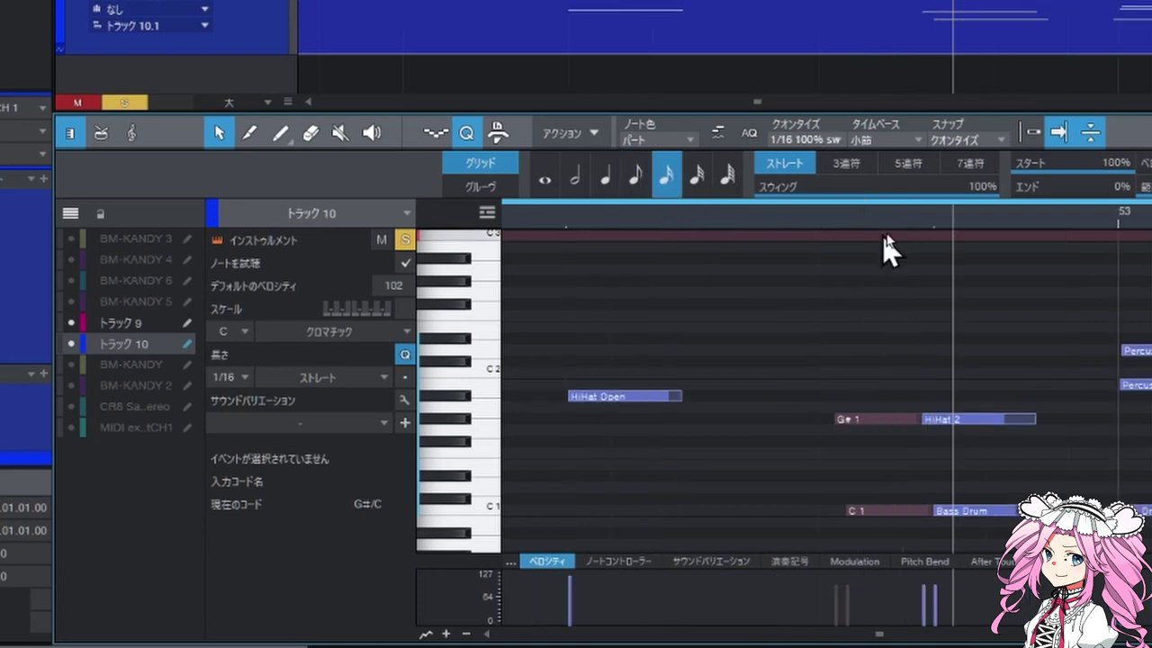
click(930, 223)
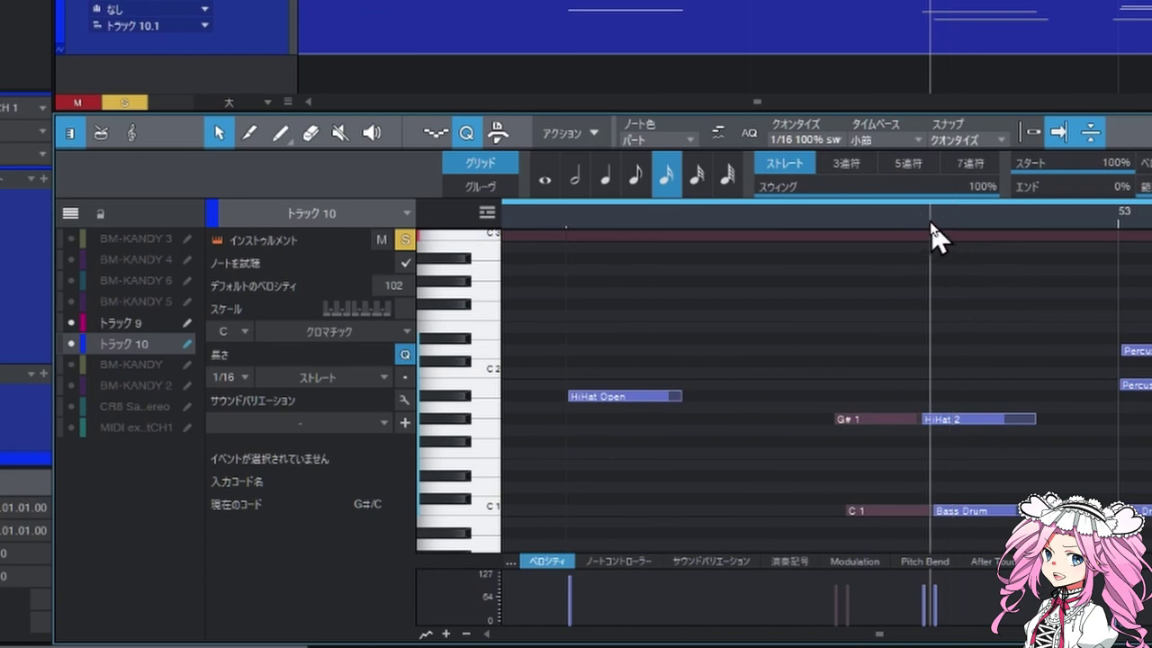
scroll(889, 232, up, 3)
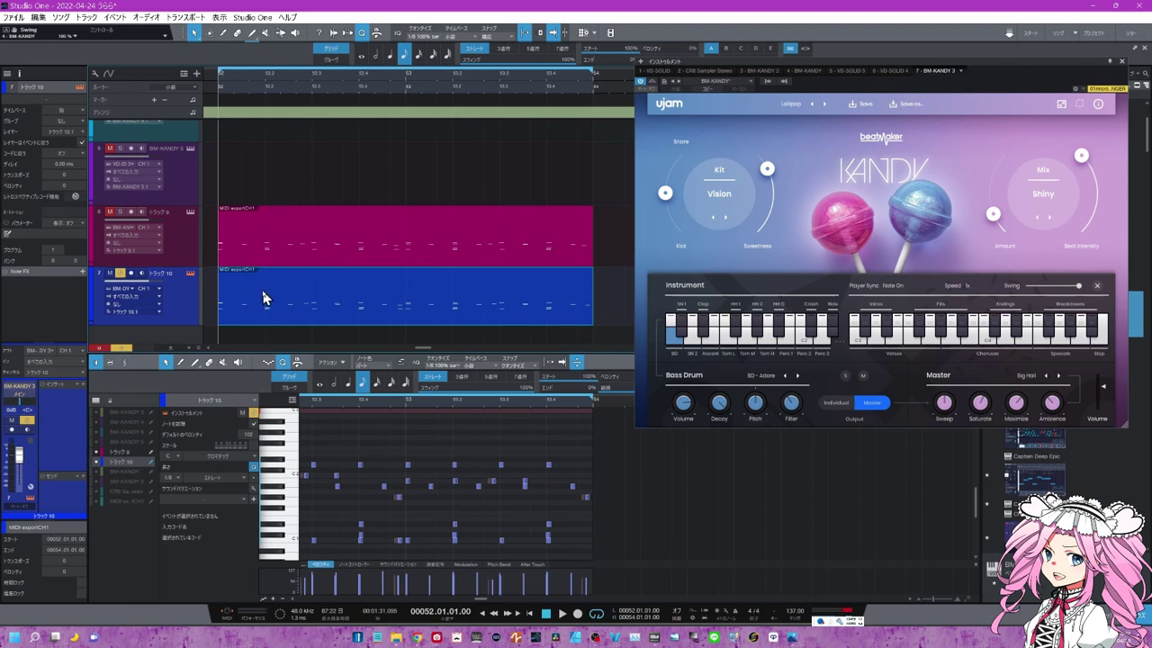
- Play track 10's pattern, quantize it to 1/8 with 100% swing, and play it again
key(space)
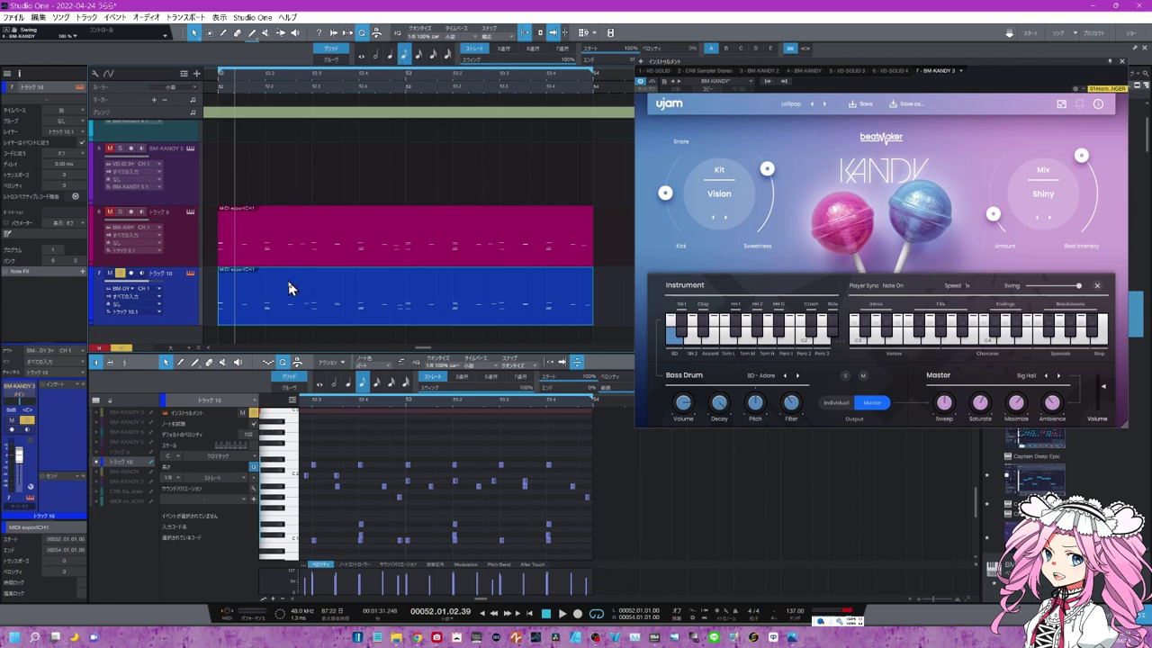
key(q)
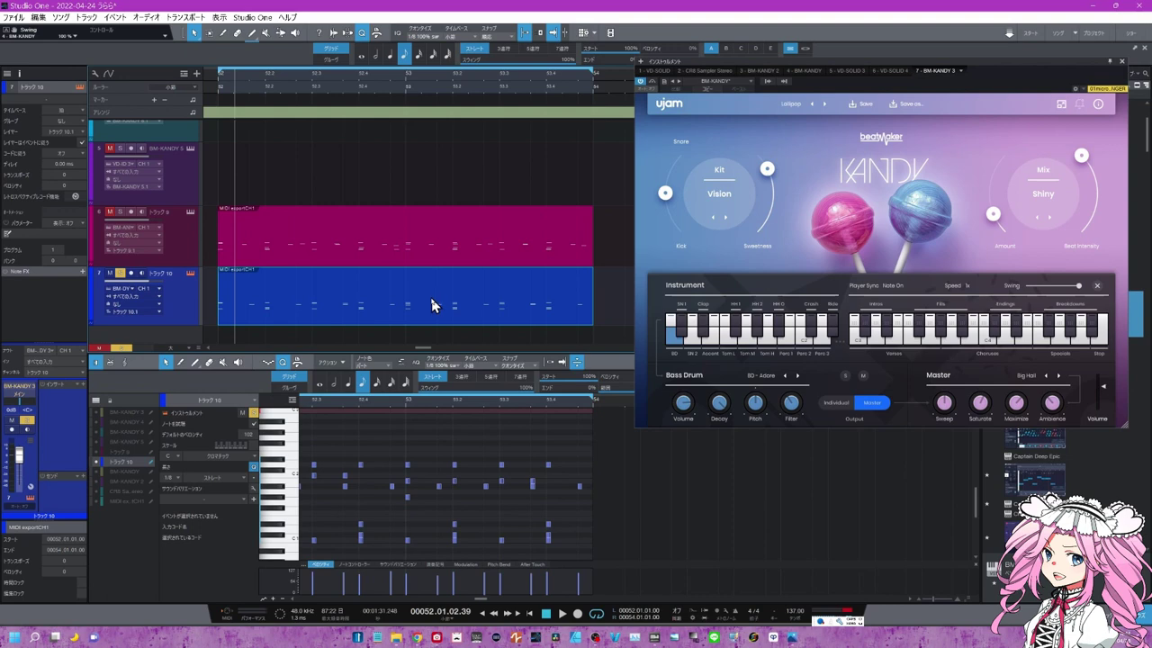
key(space)
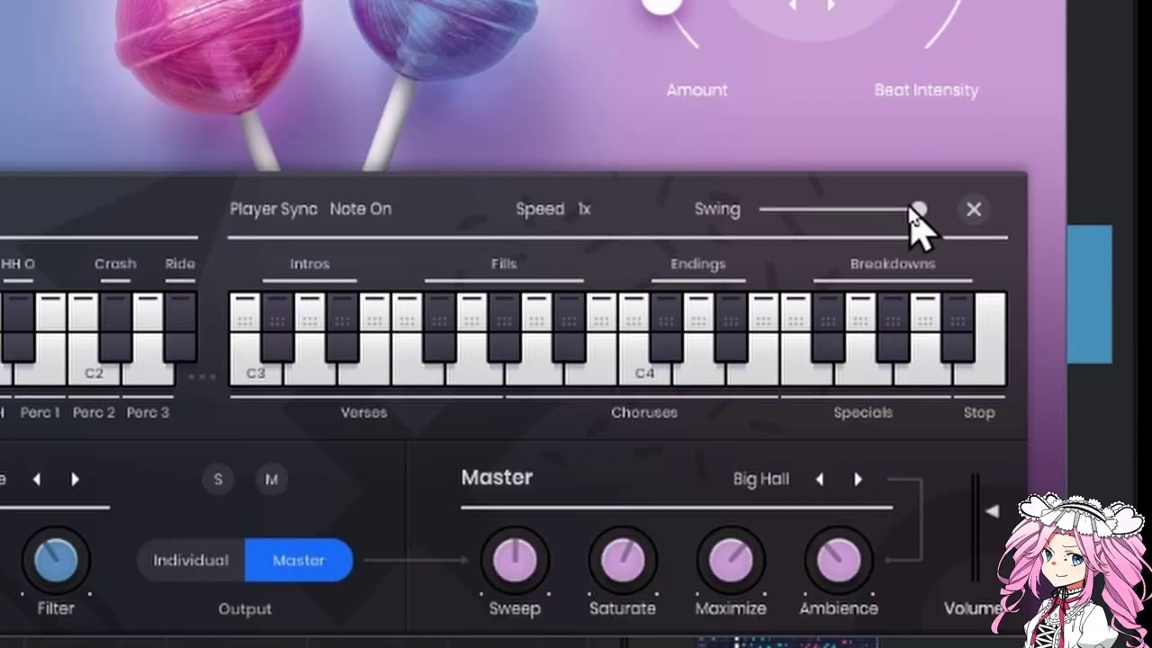
- Set the KANDY swing to minimum, insert the style pattern on track 10 at bar 52, and play it
drag(1078, 291, 1005, 294)
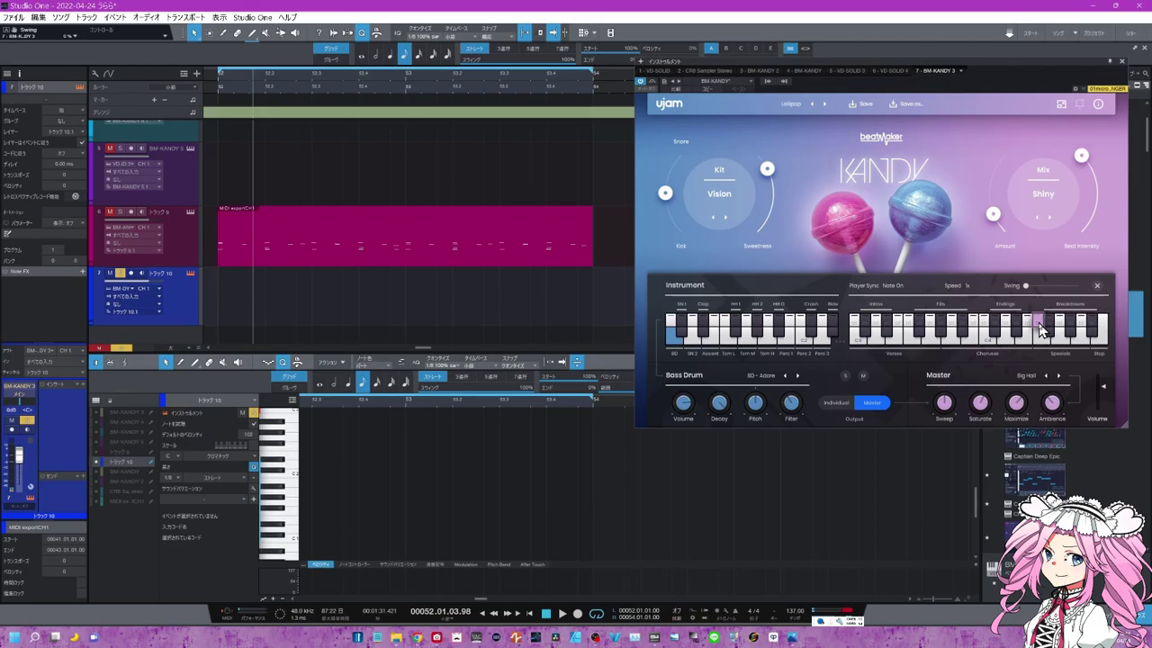
drag(1039, 329, 244, 302)
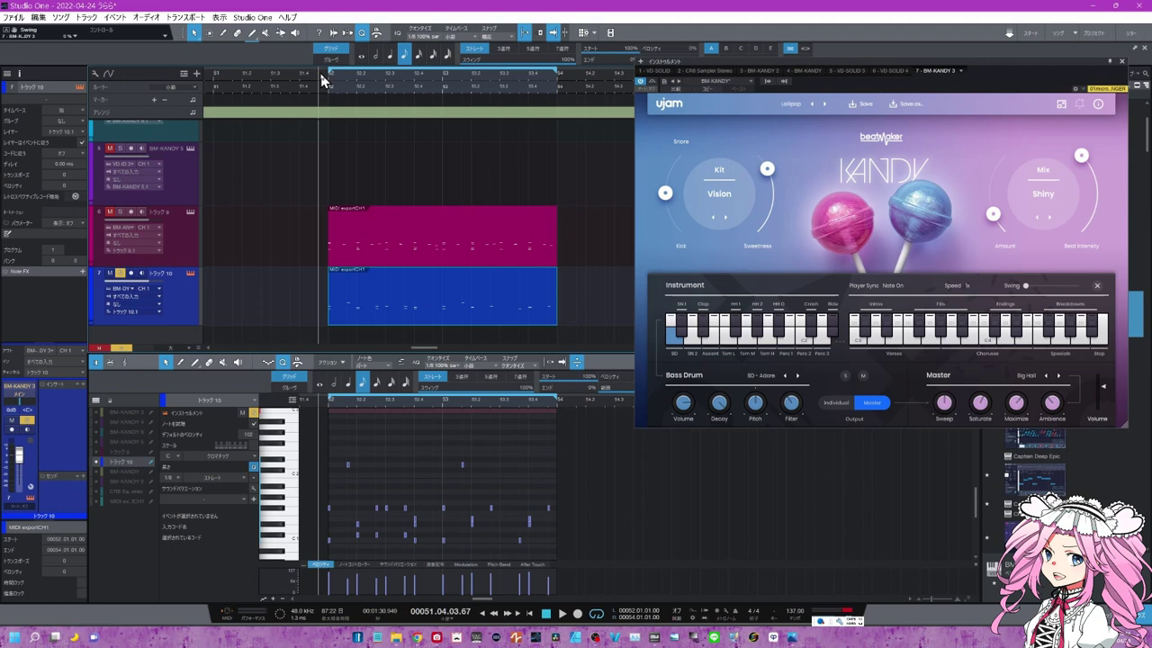
key(space)
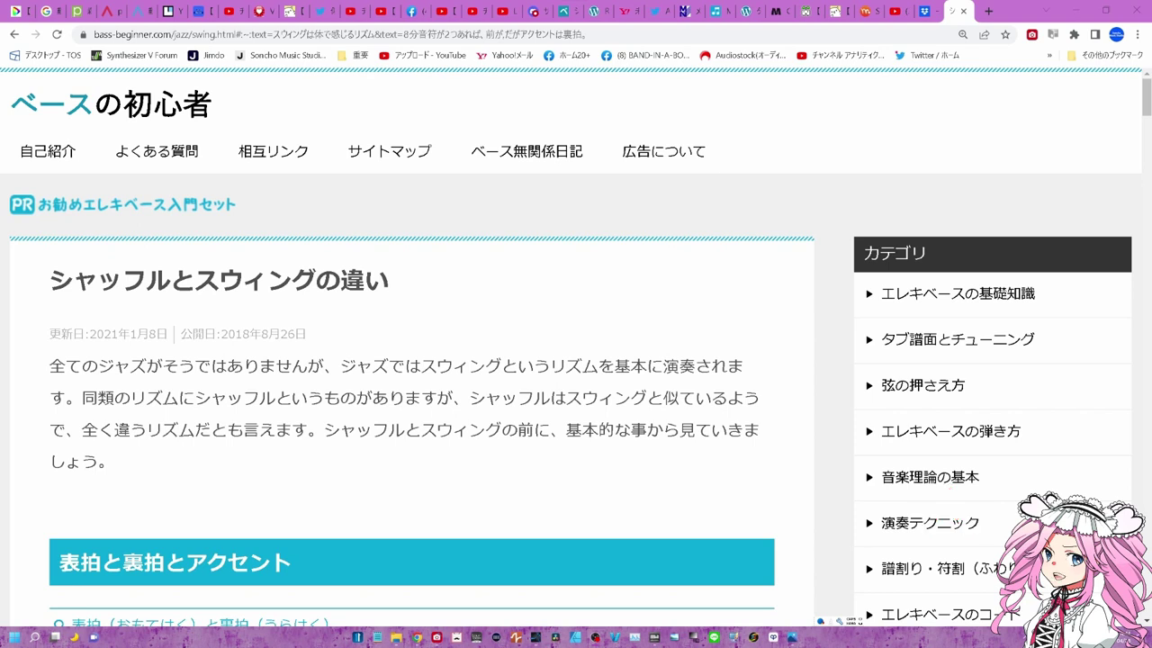
- Switch from the browser back to Studio One, lower the quantize swing to about 82%, and raise it back to 100%
key(alt+Tab)
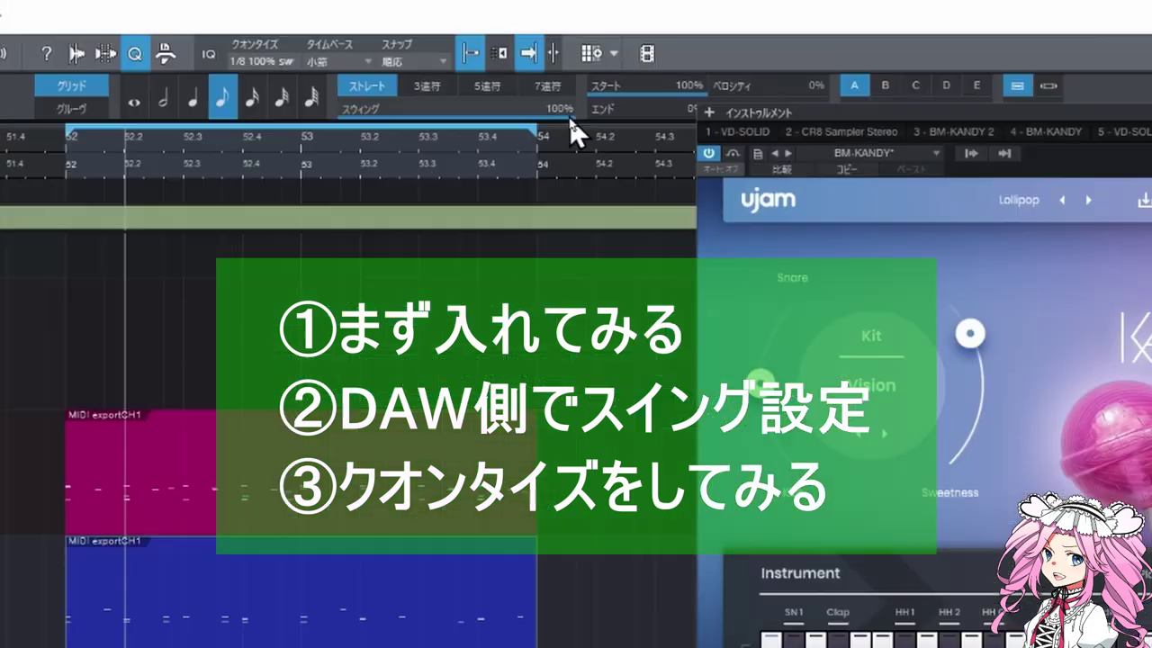
drag(570, 64, 548, 64)
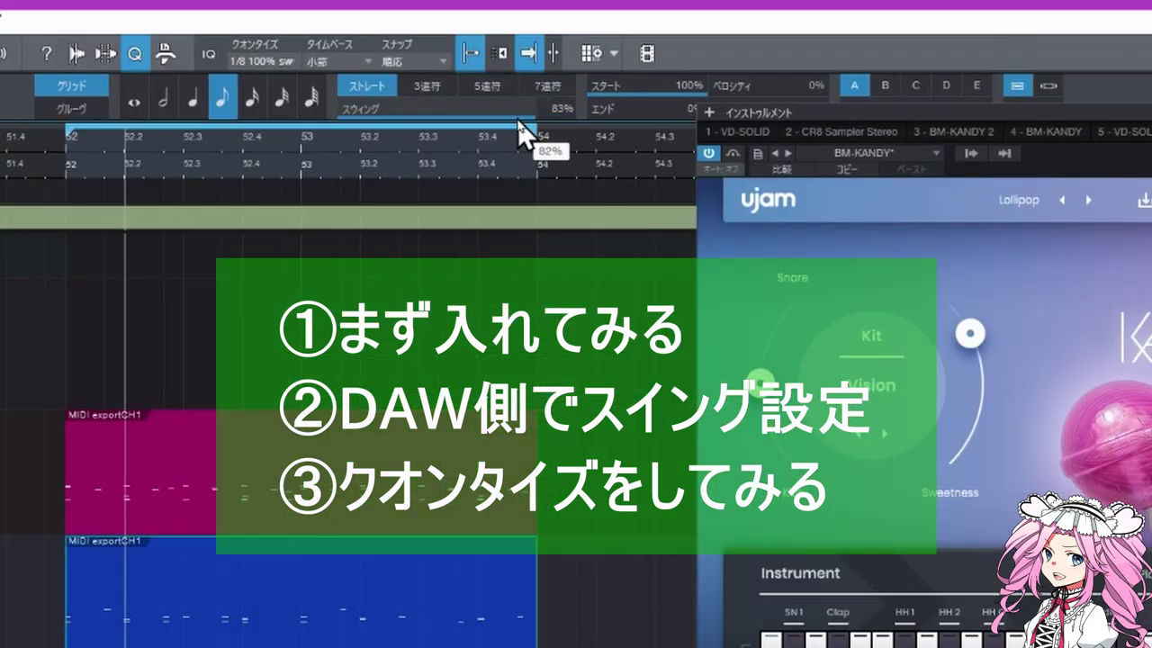
drag(522, 133, 560, 141)
drag(558, 130, 594, 129)
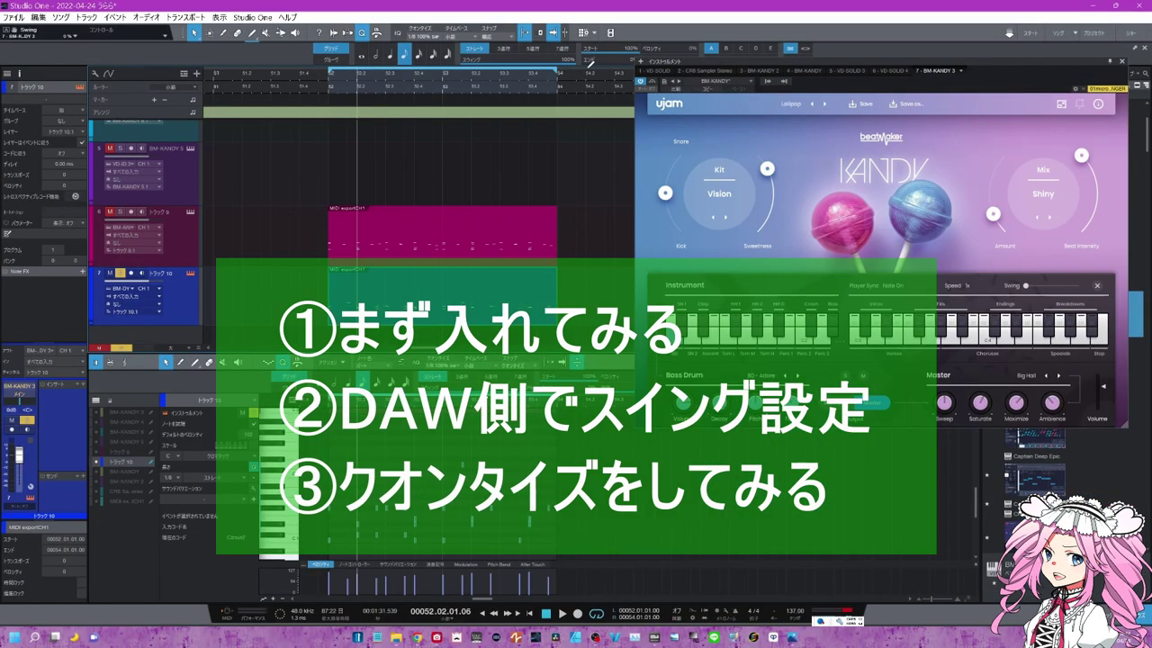
- Switch the arrangement's quantize to groove mode and extract the groove from the accompaniment audio event spanning bars 52 and 53
scroll(351, 171, up, 5)
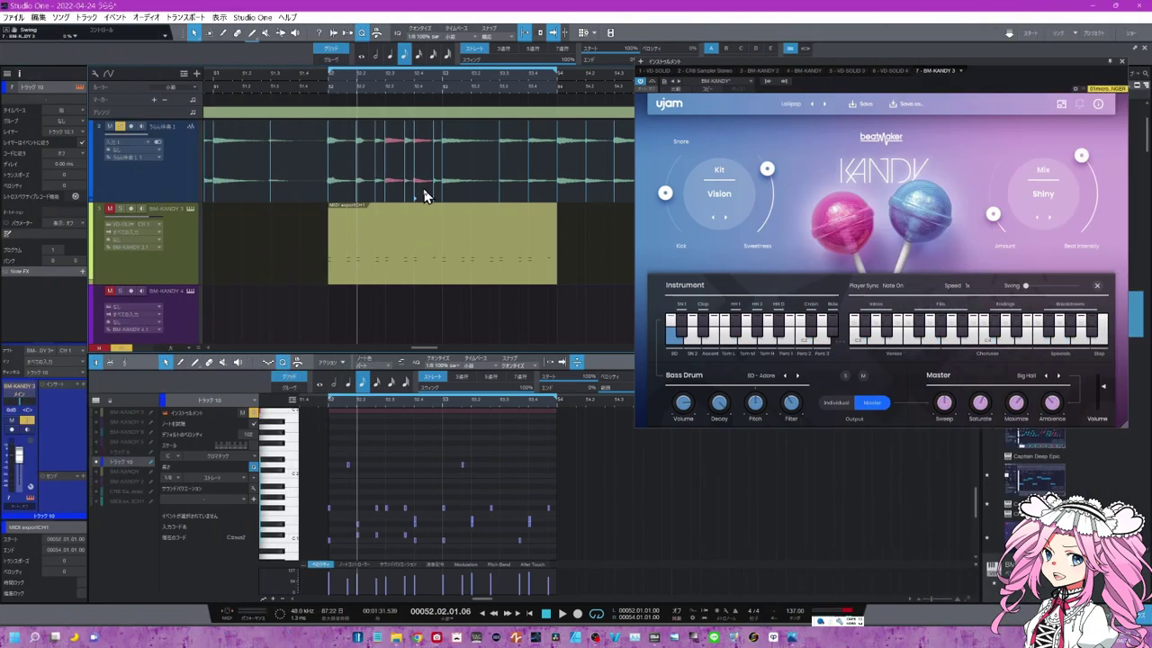
click(330, 61)
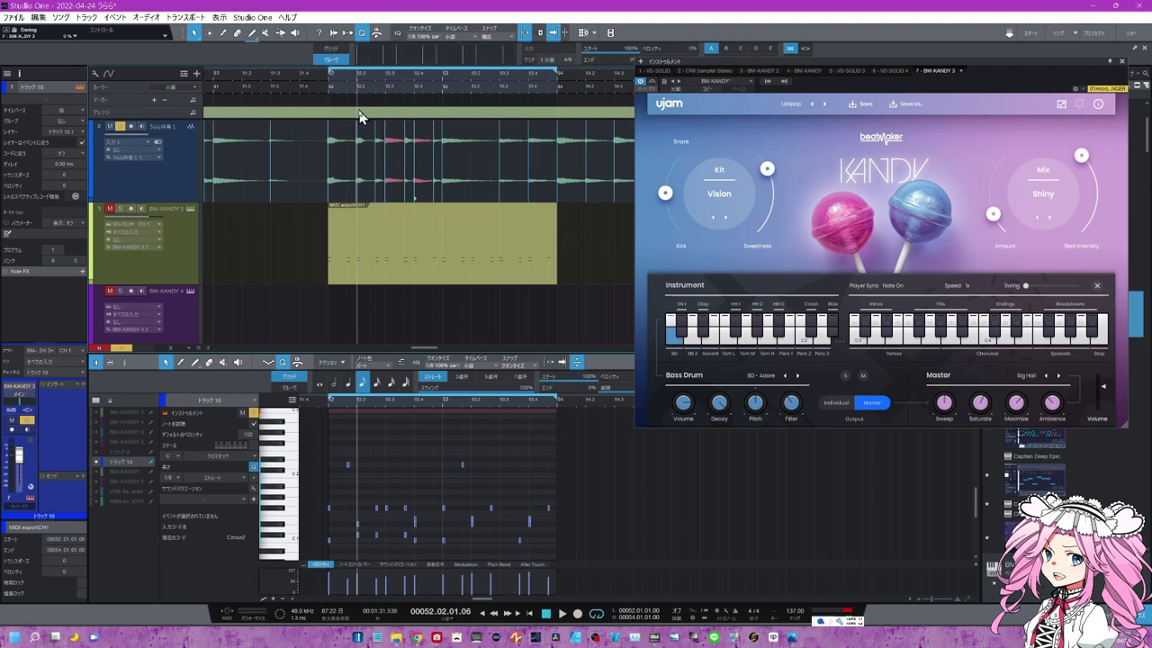
drag(471, 160, 454, 87)
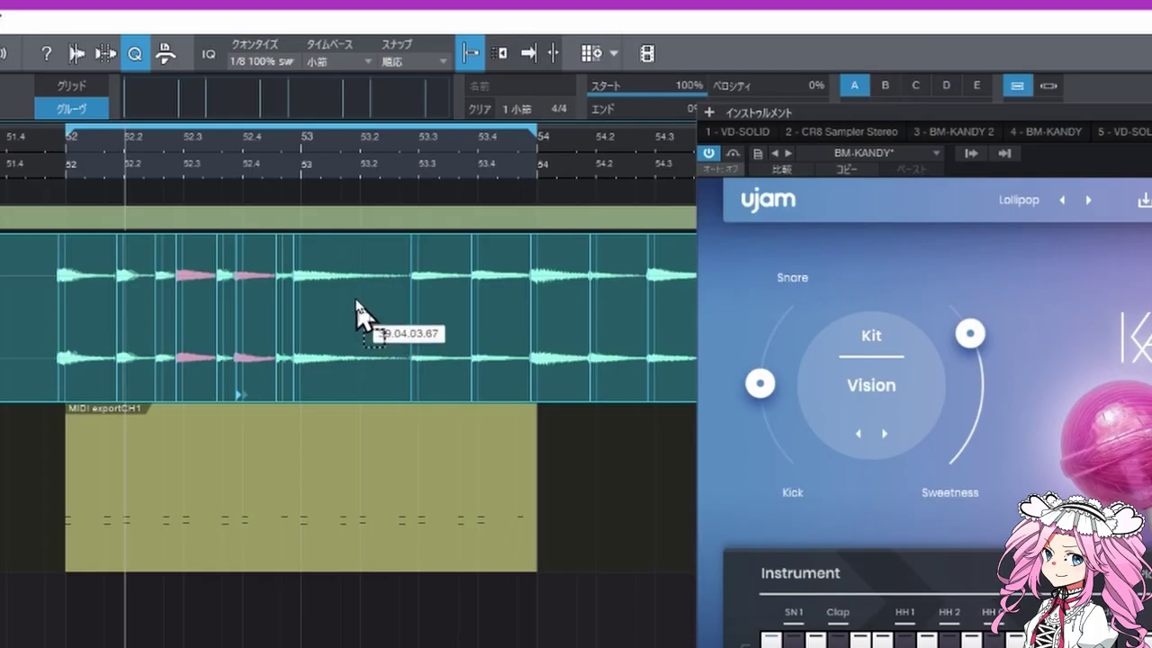
drag(326, 164, 282, 108)
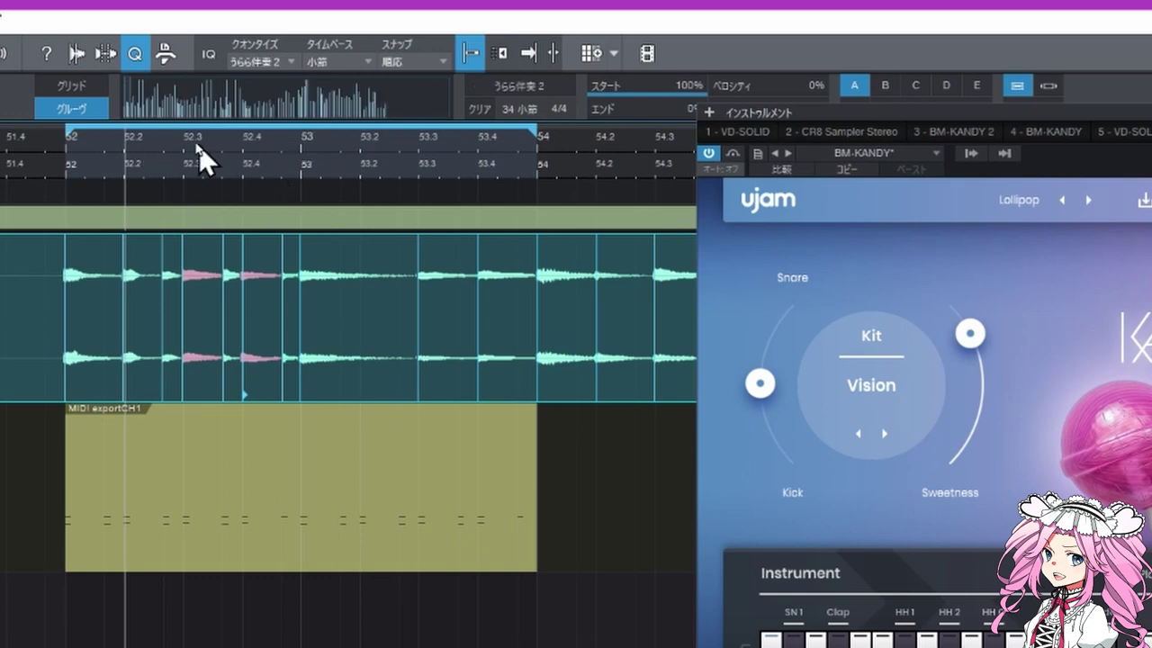